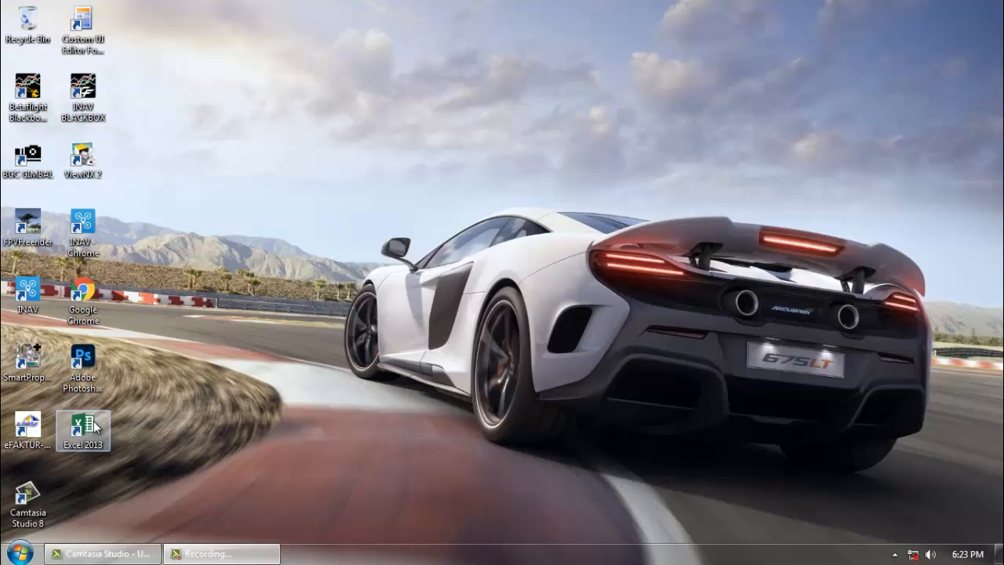
Open Excel 2013 with a blank workbook and maximize its window.
double_click(89, 426)
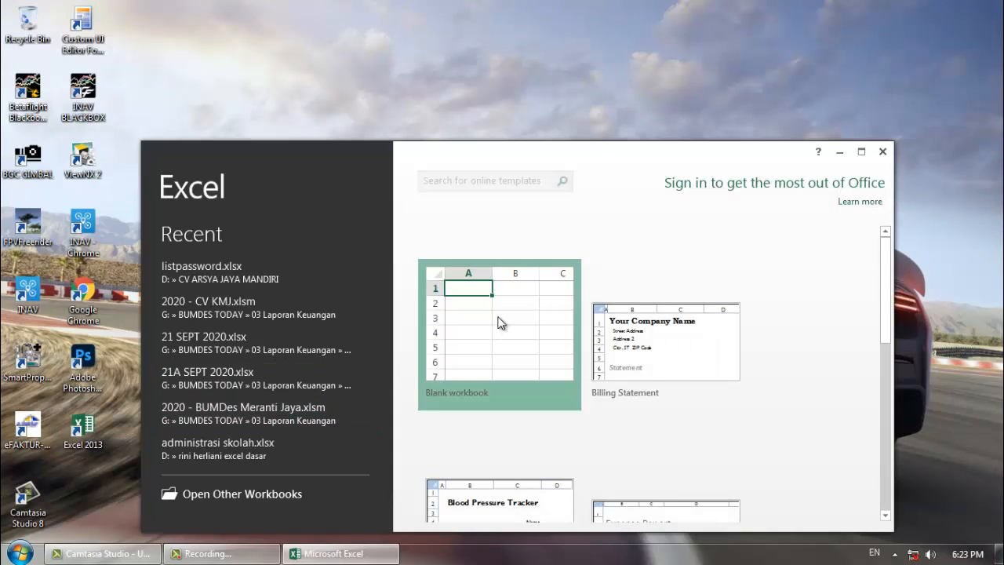
left_click(467, 317)
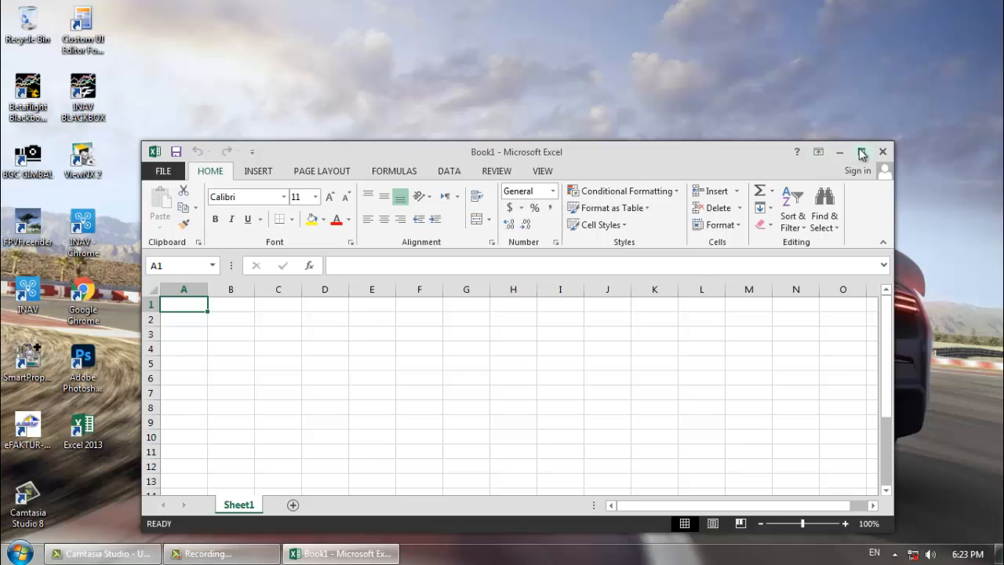
left_click(860, 151)
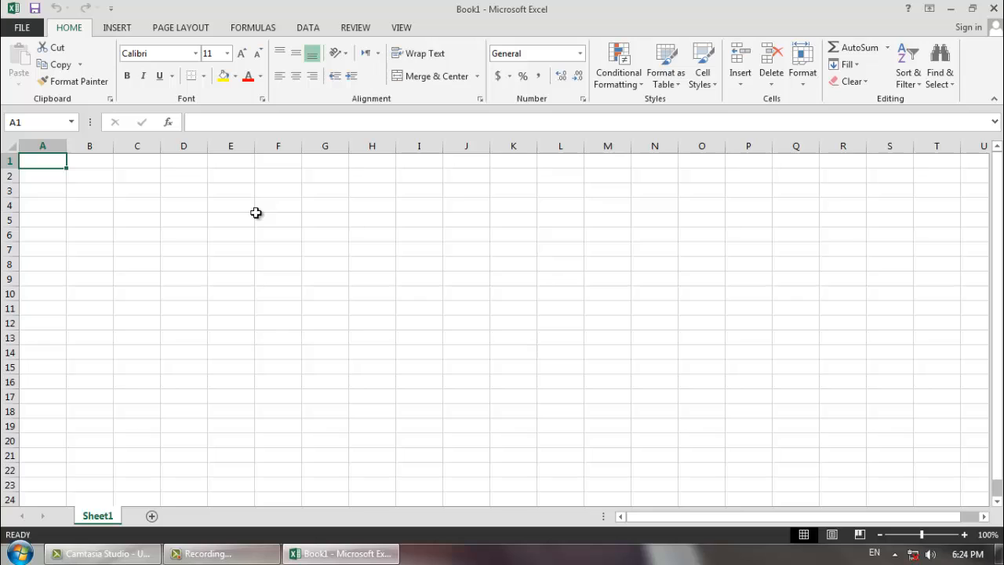
Enter the titles WARUNG SUMBER REJEKI, BUKU KAS and Periode : Januari 2021 in cells A1 to A3.
type("WARU")
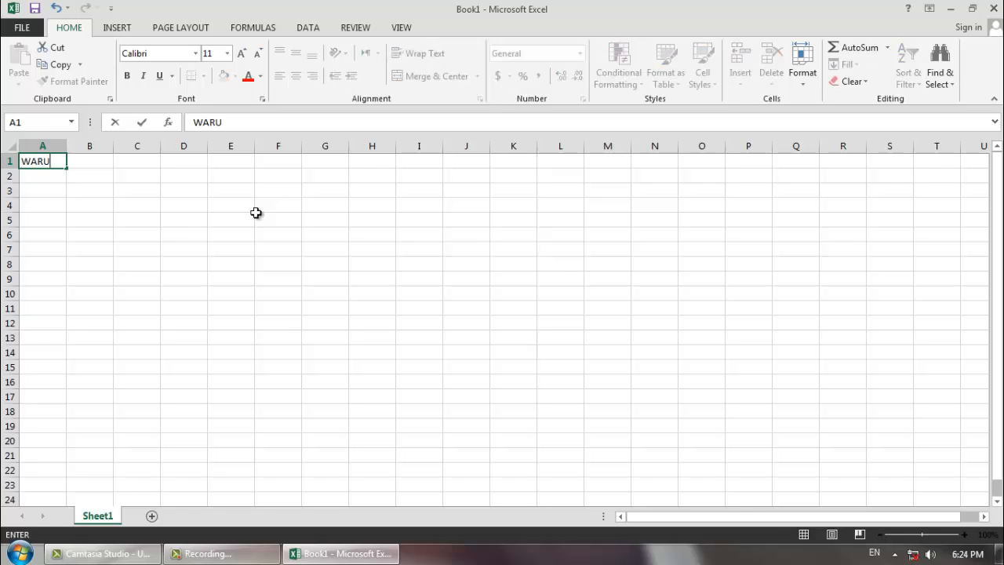
type("NG SUMBER REJEK")
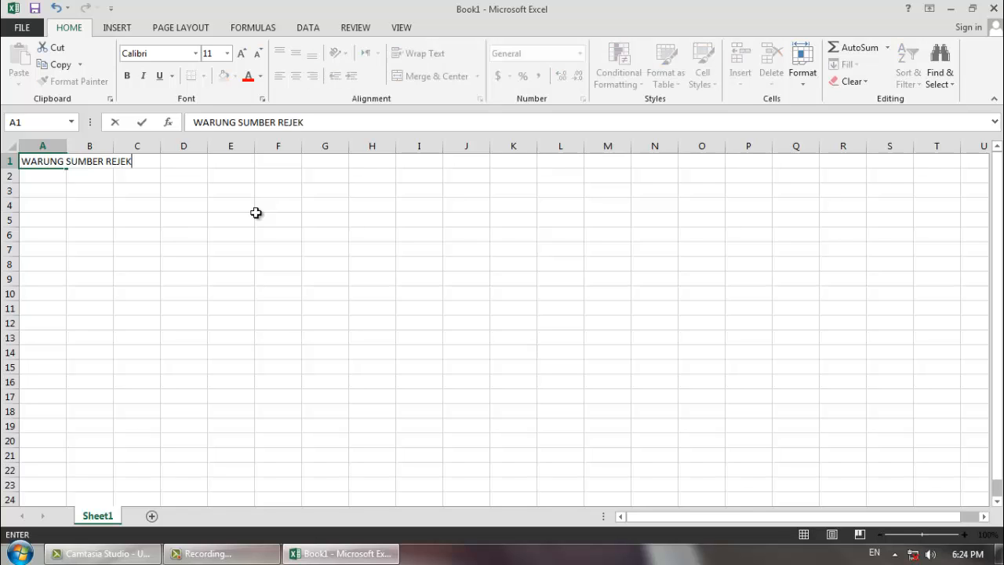
type("I")
key("Return")
type("BUKU ")
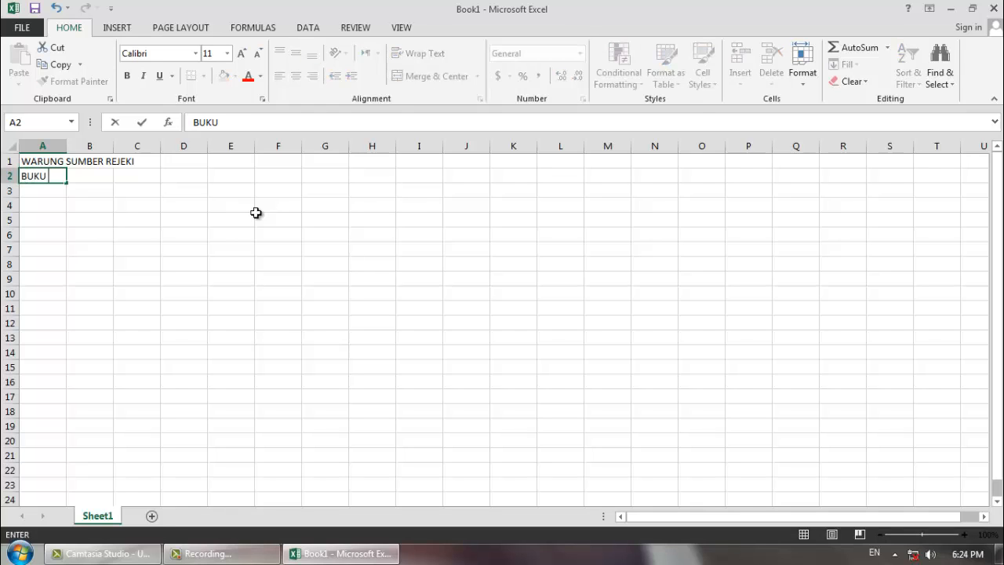
type("KAS")
key("Return")
type("Peri")
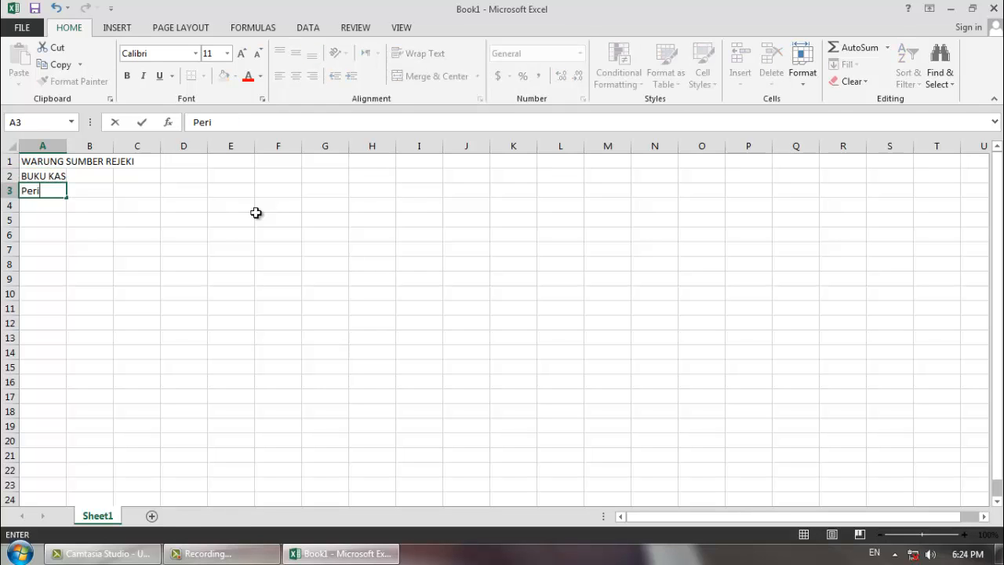
type("ode : Januari 2021")
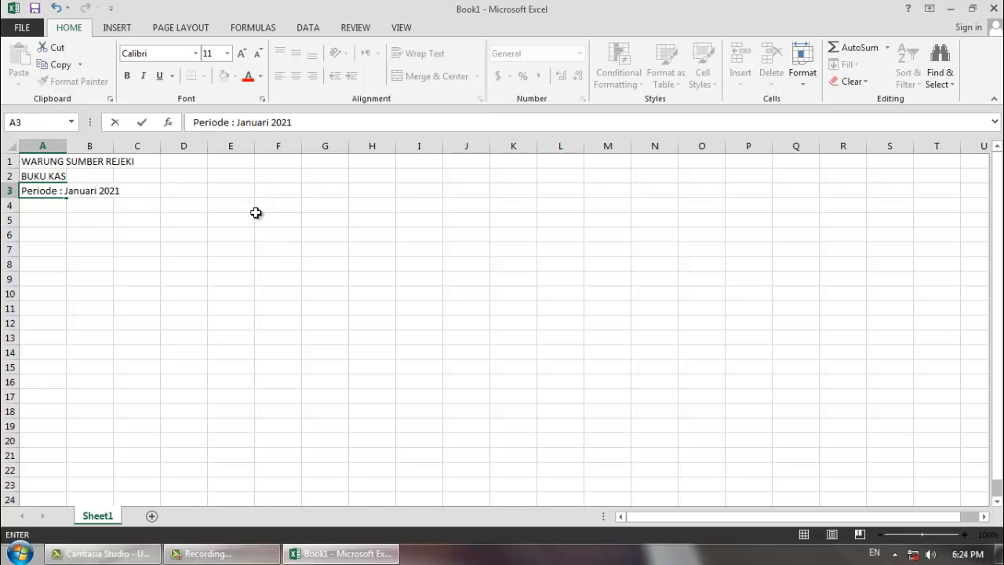
key("Return")
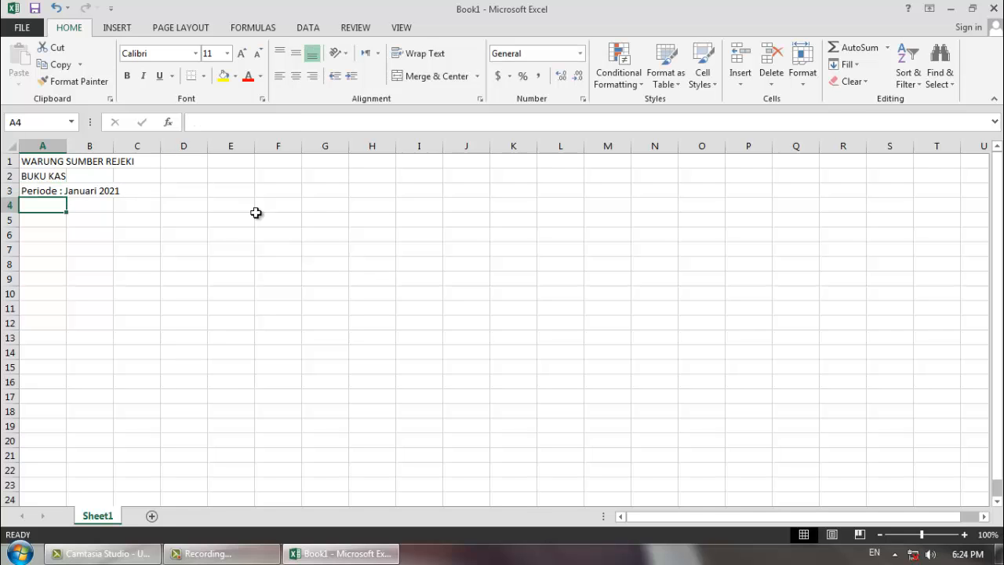
Enter the column headers No, Tanggal and Referensi in cells A5 to C5.
key("Return")
type("No")
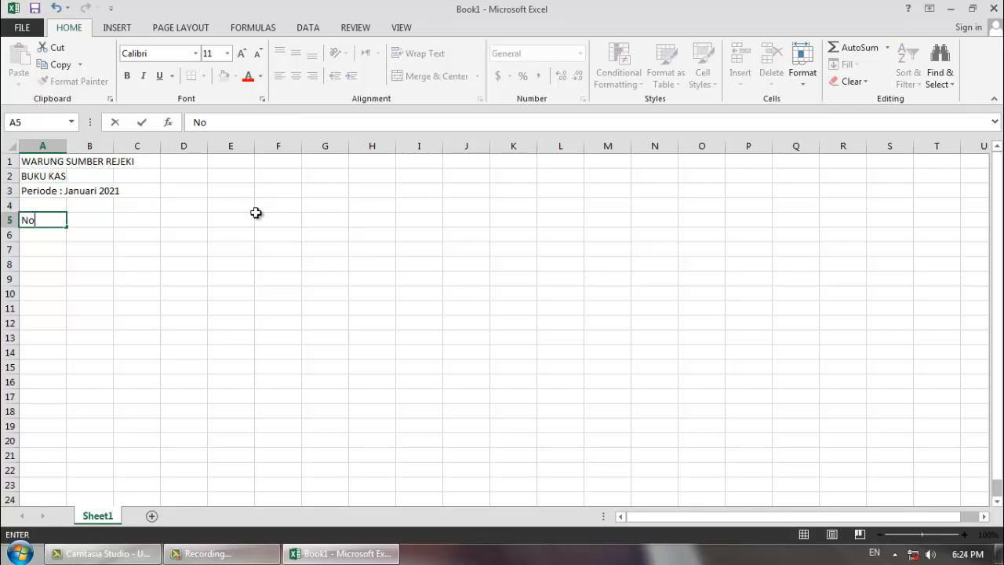
key("Tab")
type("Tangg")
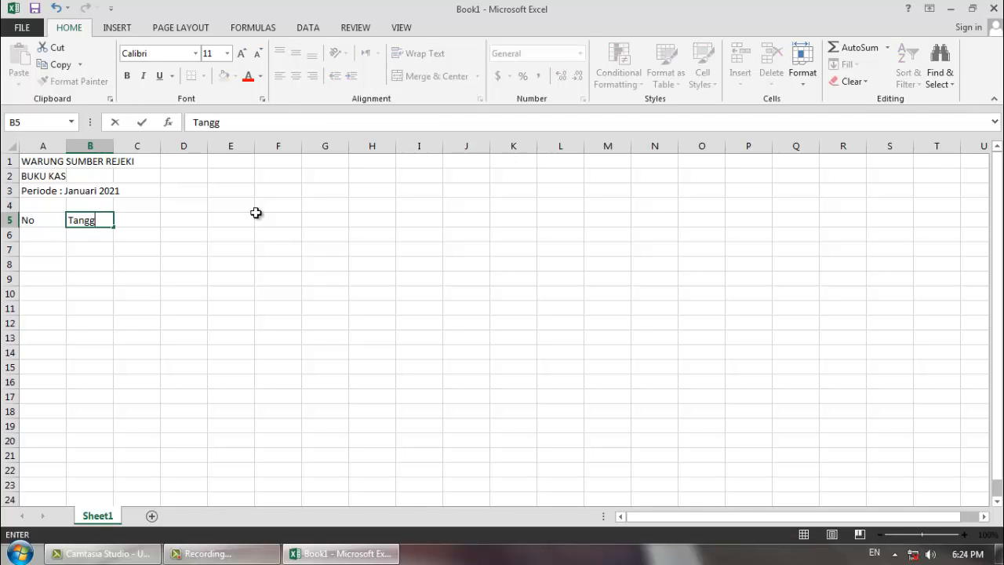
type("al")
key("Tab")
type("Ref")
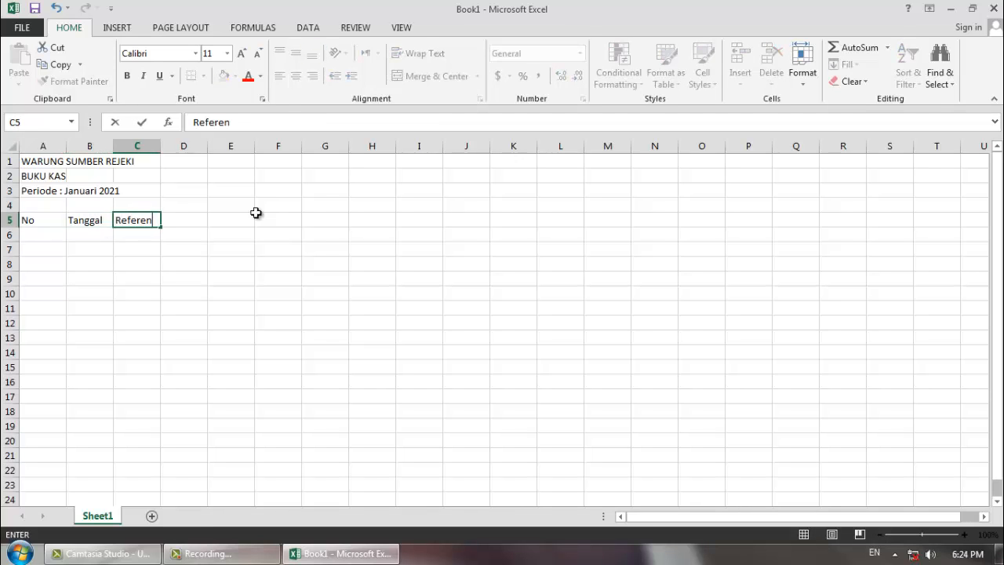
key("Tab")
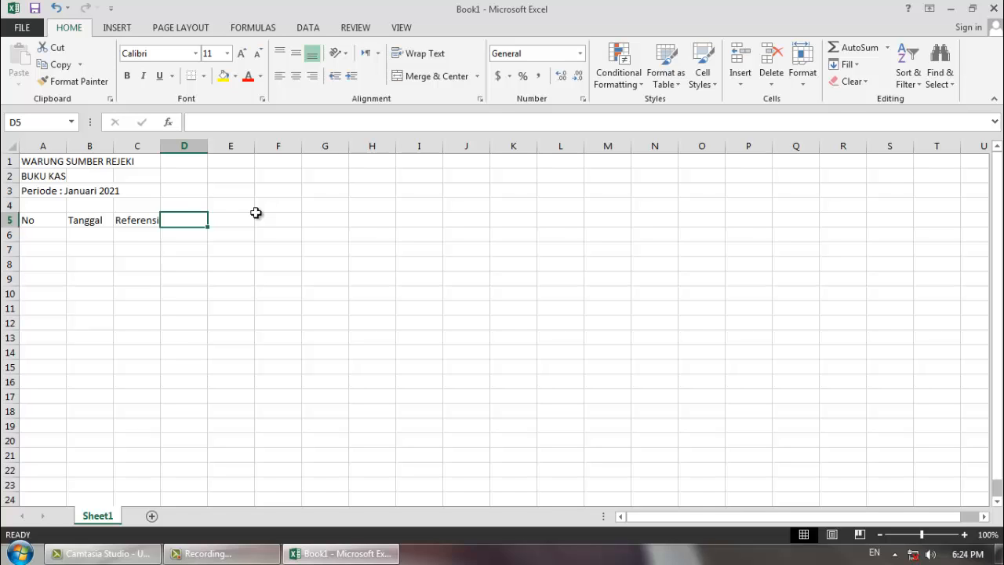
Enter the column headers Kas Masuk, Kas Keluar, Saldo and Keterangan in cells D5 to G5.
type("Kas ")
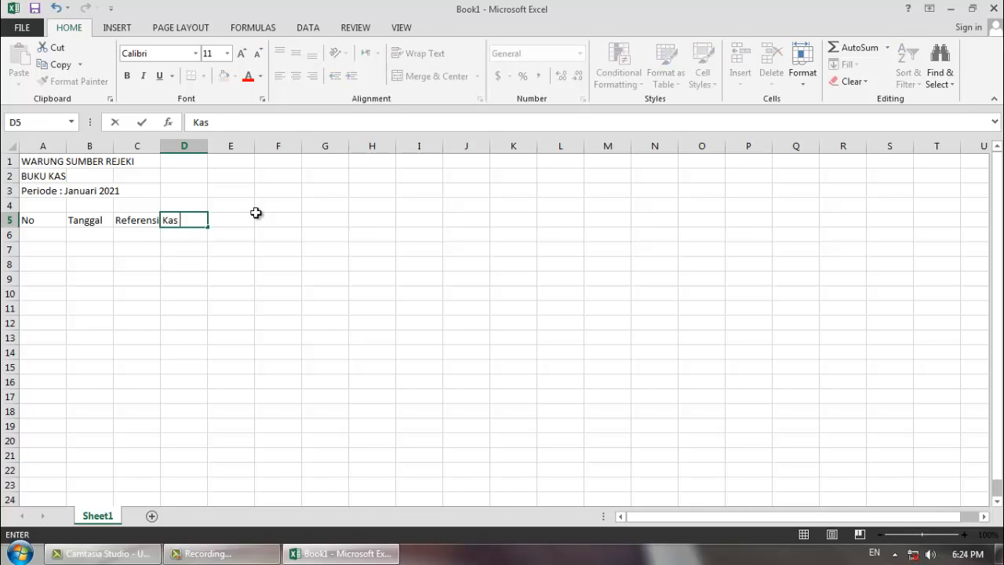
type("Masuk")
key("Tab")
type("Kas")
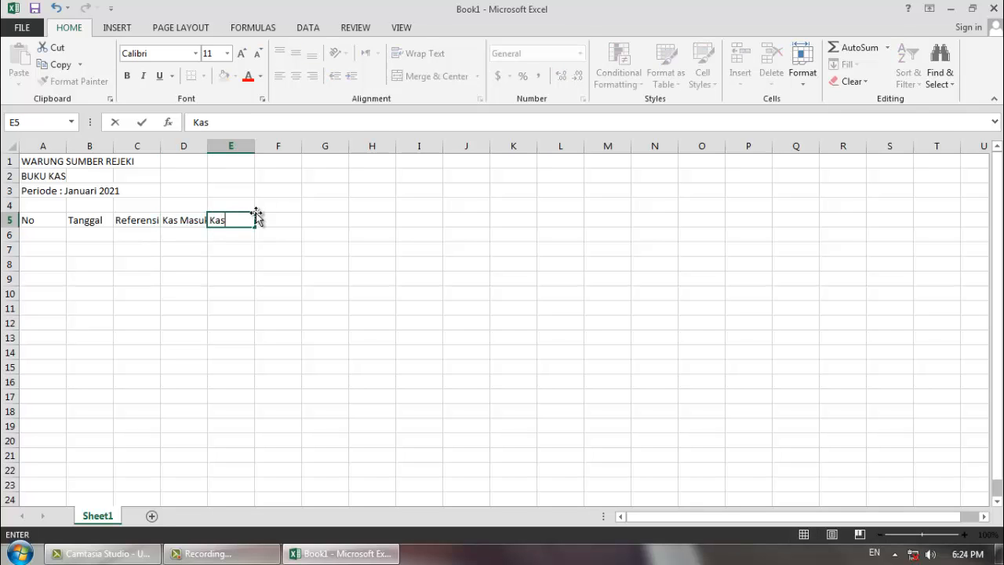
type(" Keluar")
key("Tab")
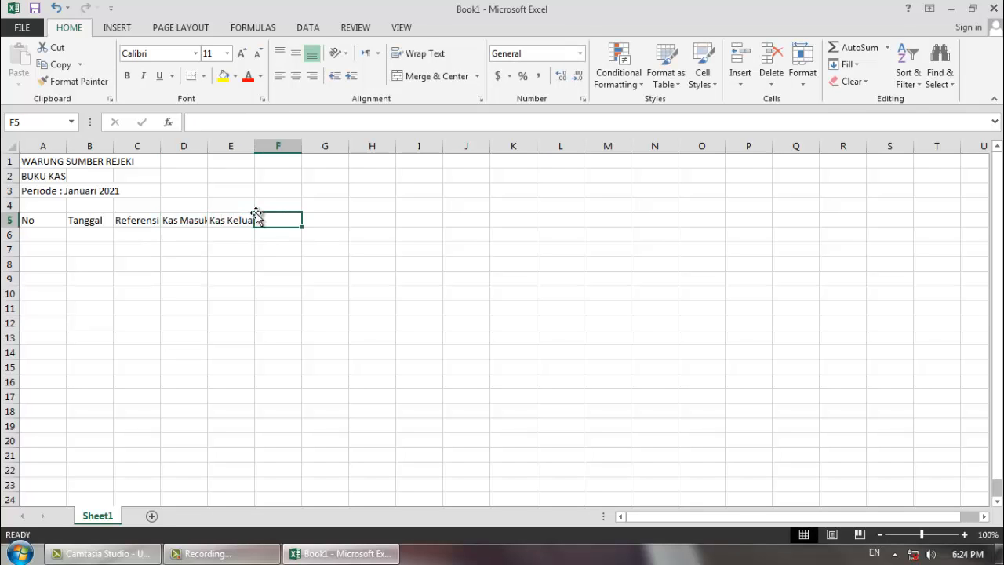
type("Sald")
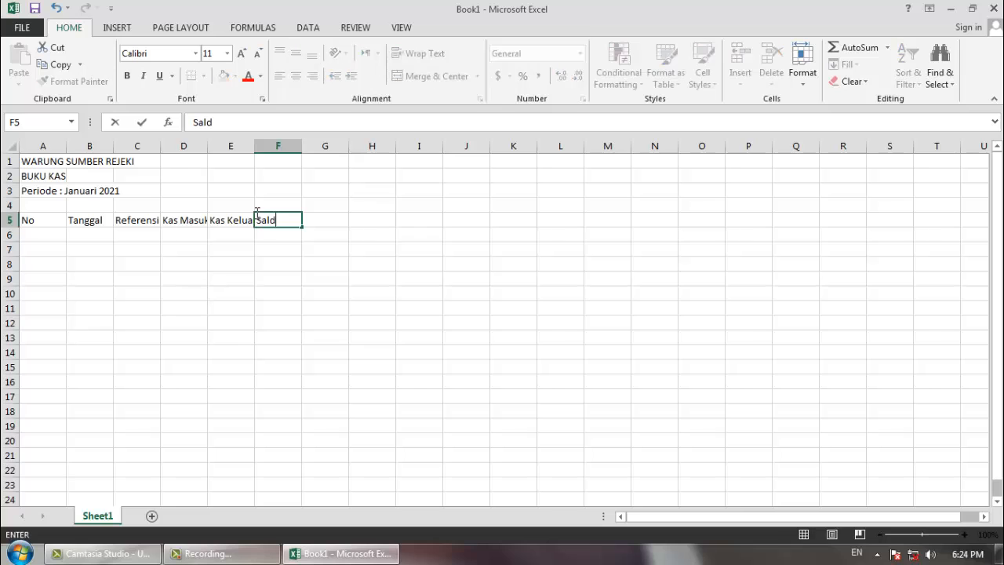
type("o")
key("Tab")
type("K")
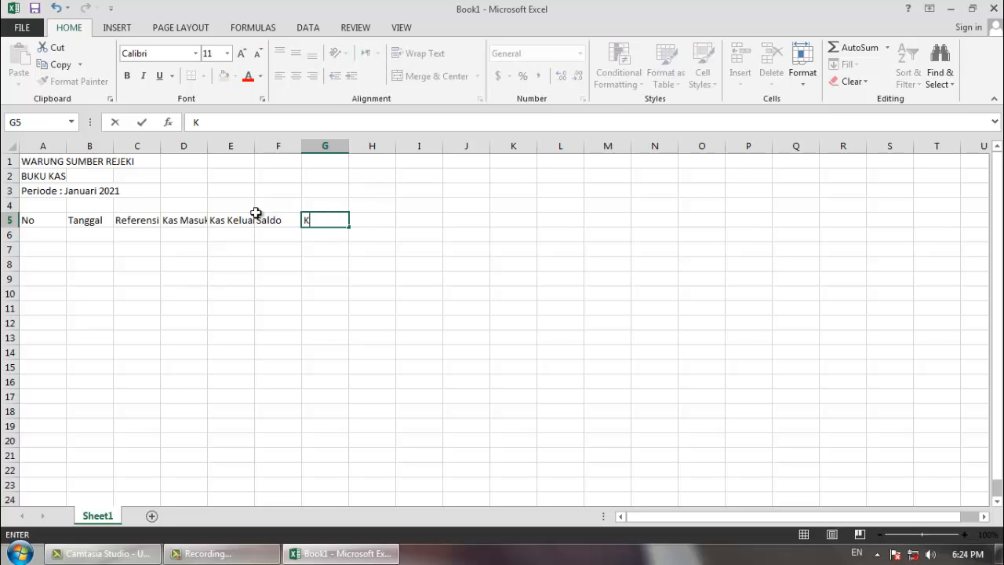
type("eterangan")
key("Return")
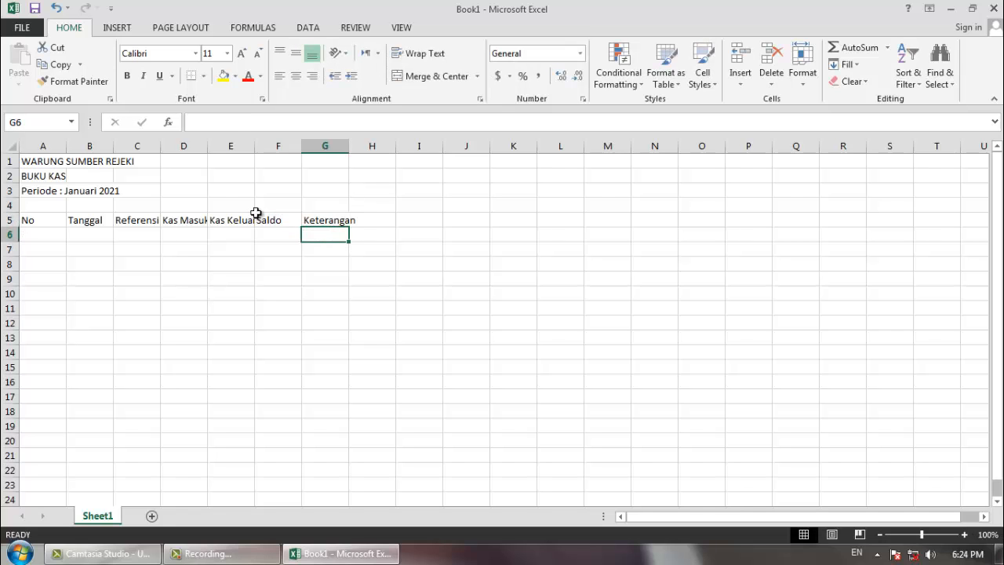
Adjust the widths of columns A to G, narrowing No and widening Referensi through Keterangan to fit their headers.
left_click_drag(66, 146, 354, 143)
left_click(271, 170)
left_click_drag(269, 150, 274, 150)
left_click(493, 239)
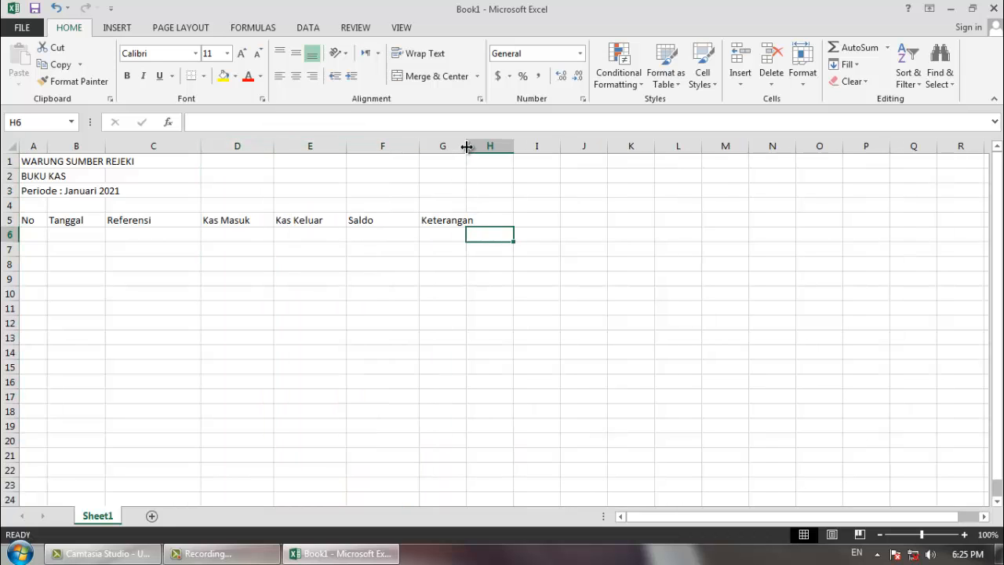
left_click_drag(466, 147, 535, 148)
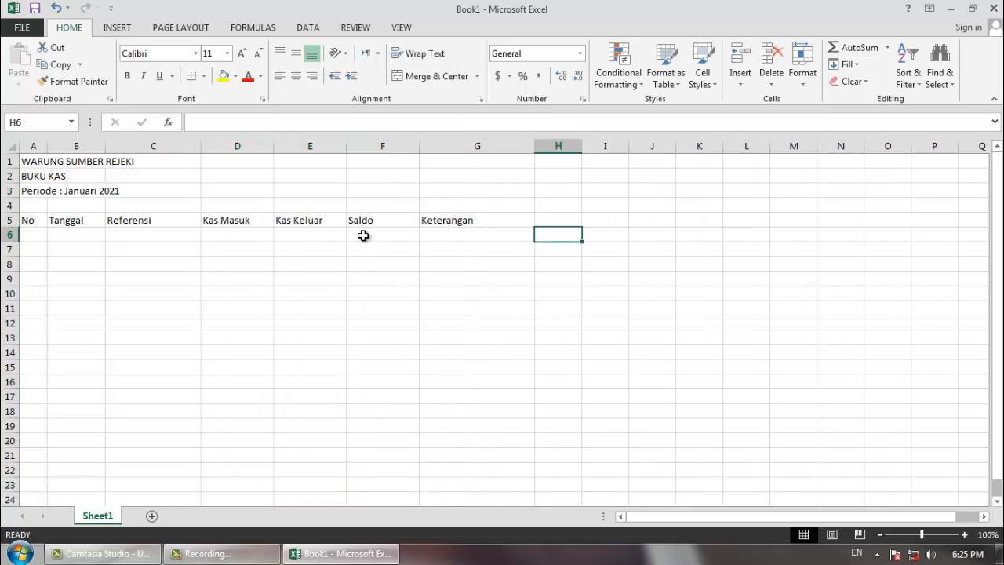
Center the headers in A5:G5 and make them bold at font size 12.
left_click(363, 235)
left_click_drag(24, 221, 424, 219)
left_click(311, 76)
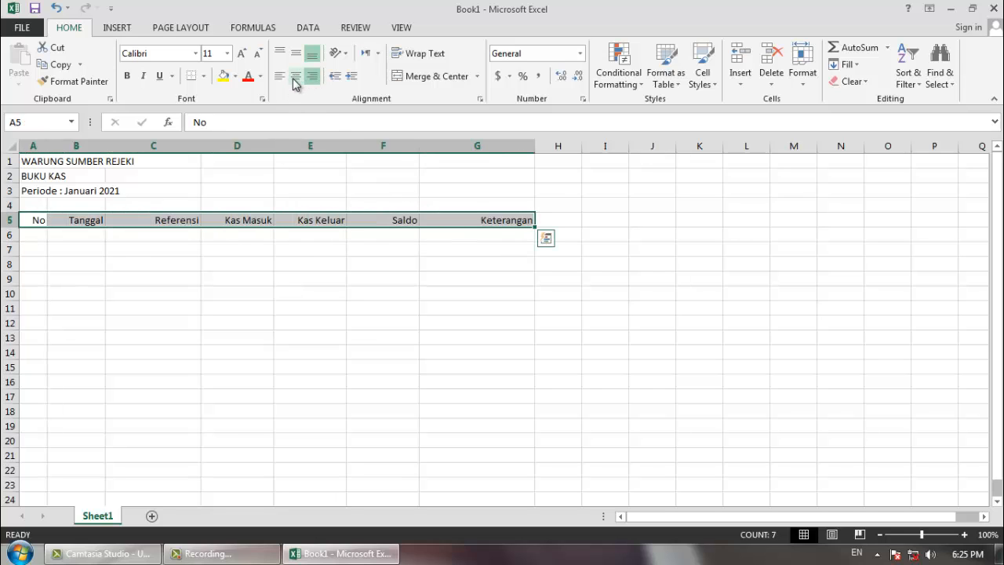
left_click(295, 77)
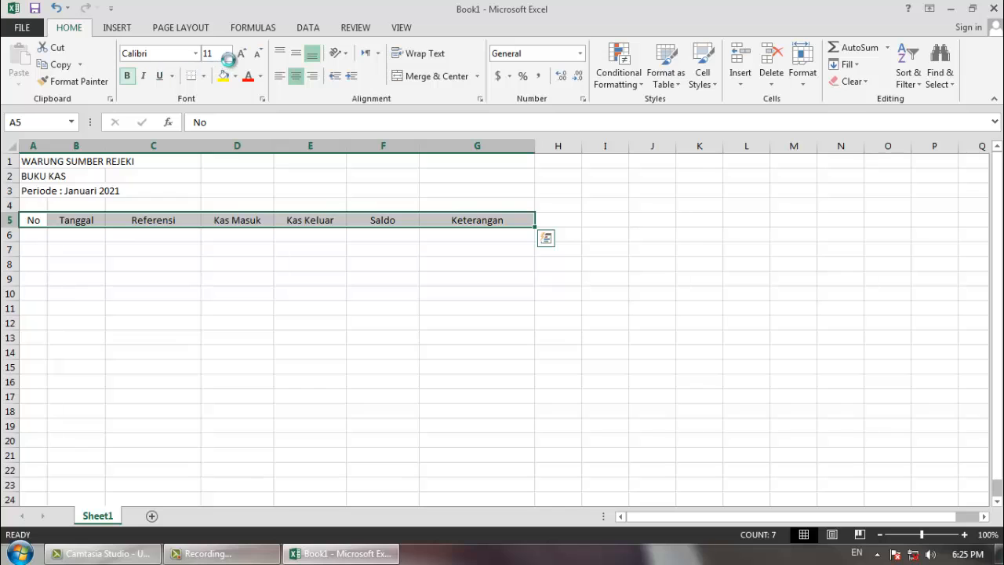
left_click(228, 53)
left_click(215, 123)
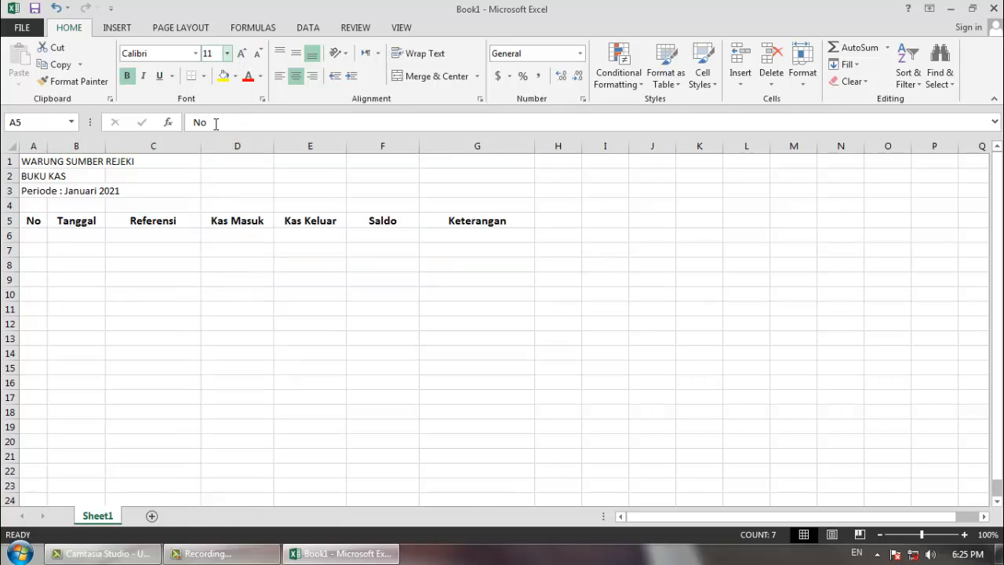
Apply all borders to the header row A5:G5.
left_click(203, 77)
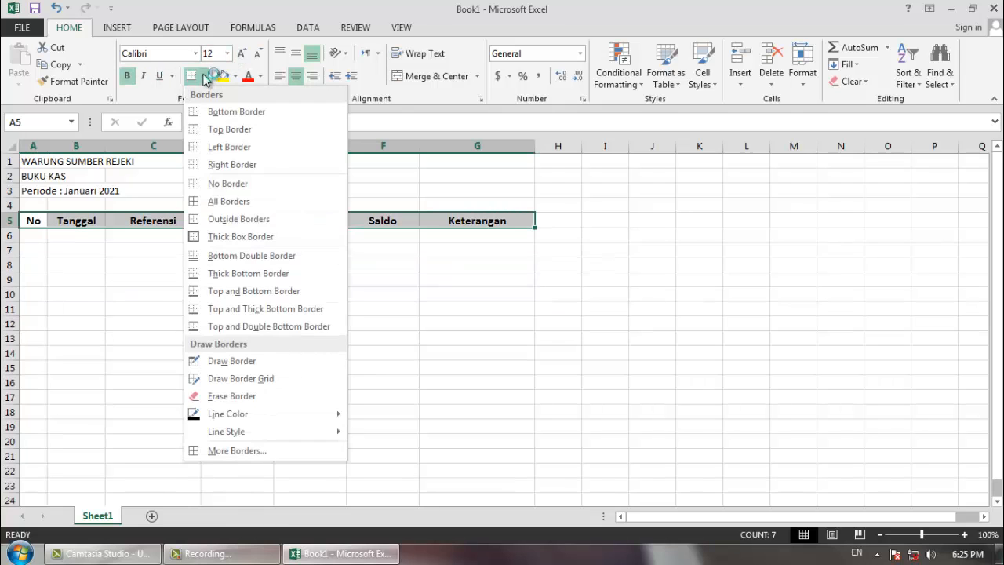
left_click(224, 202)
left_click(212, 264)
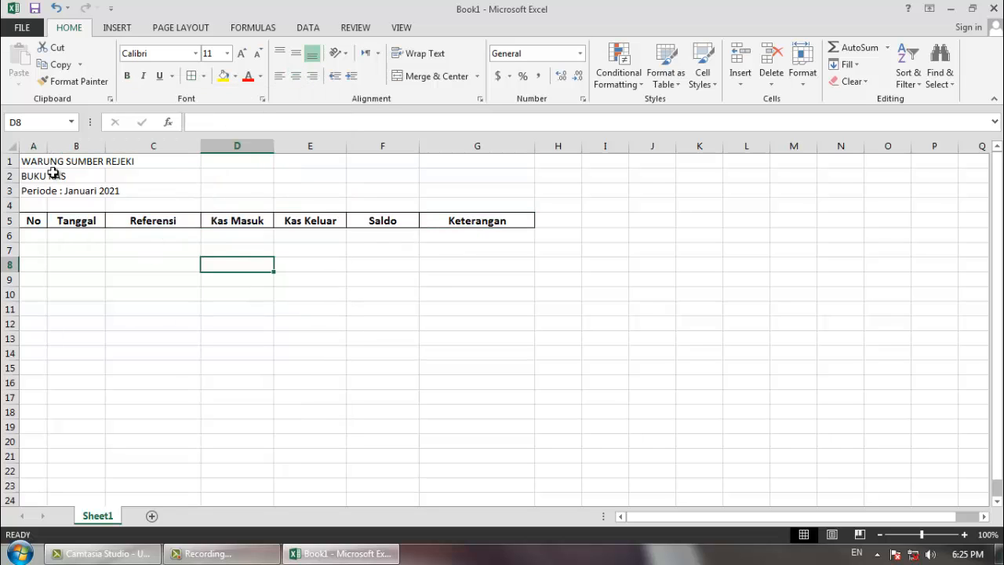
Merge and center the WARUNG SUMBER REJEKI title across A1:G1 and format it bold at size 14.
left_click_drag(29, 161, 493, 161)
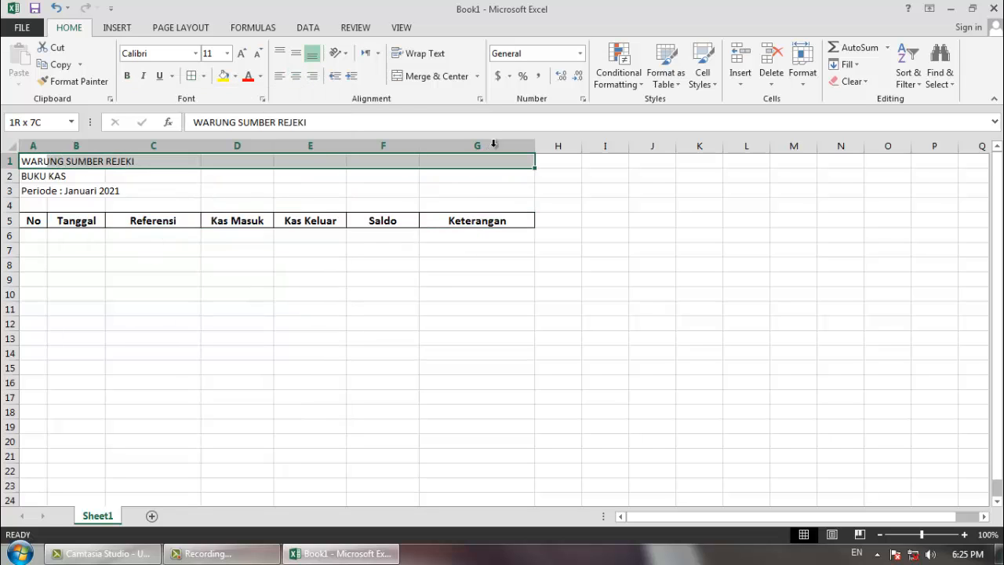
left_click(413, 76)
left_click(126, 76)
left_click(228, 54)
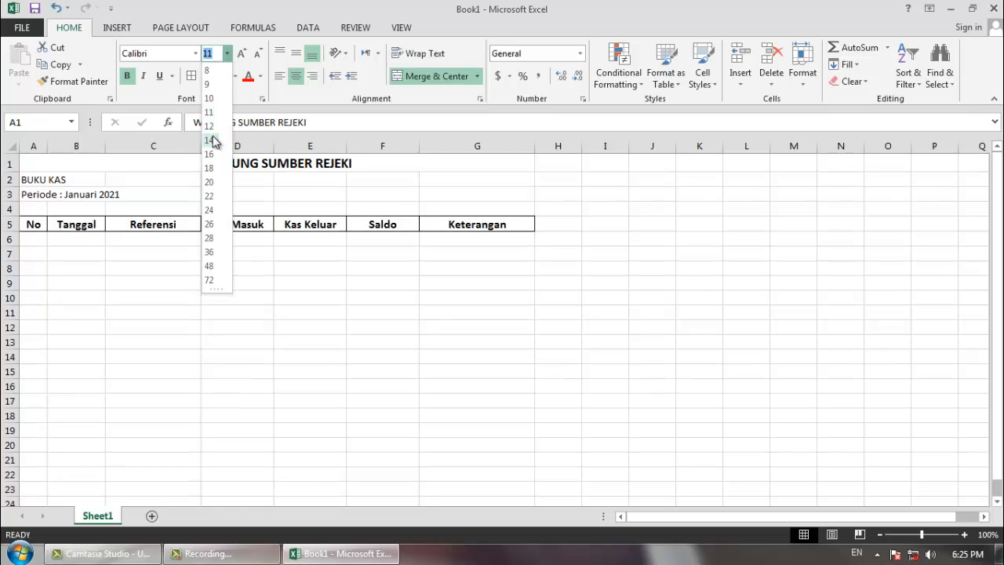
left_click(214, 141)
Copy the first title's formatting to the BUKU KAS and Periode rows with Format Painter.
left_click(73, 81)
left_click(39, 181)
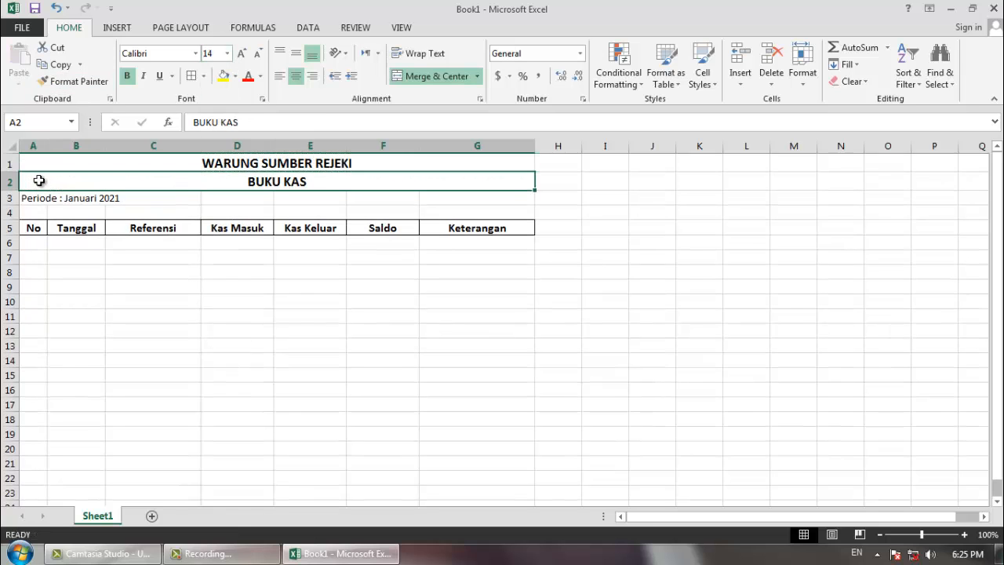
left_click(72, 81)
left_click(40, 198)
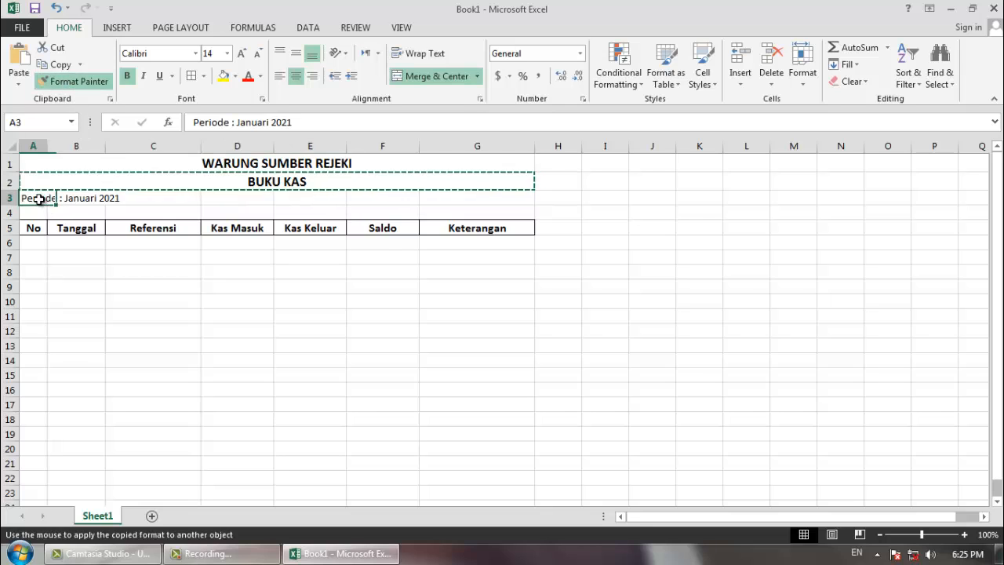
left_click(90, 295)
Shrink row 6 to a thin gap and apply all borders to A7:G19.
left_click(32, 260)
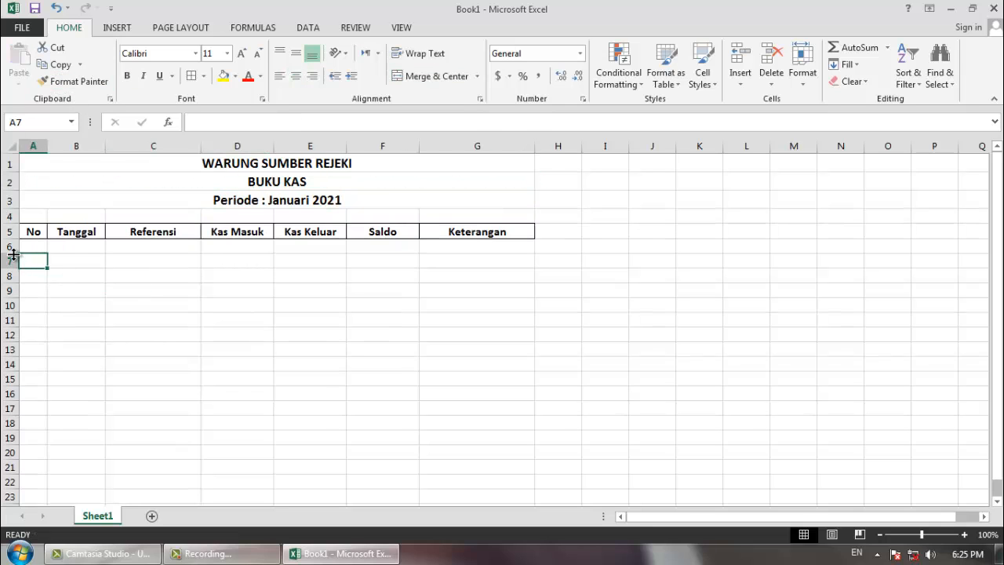
left_click_drag(16, 251, 482, 429)
left_click(84, 289)
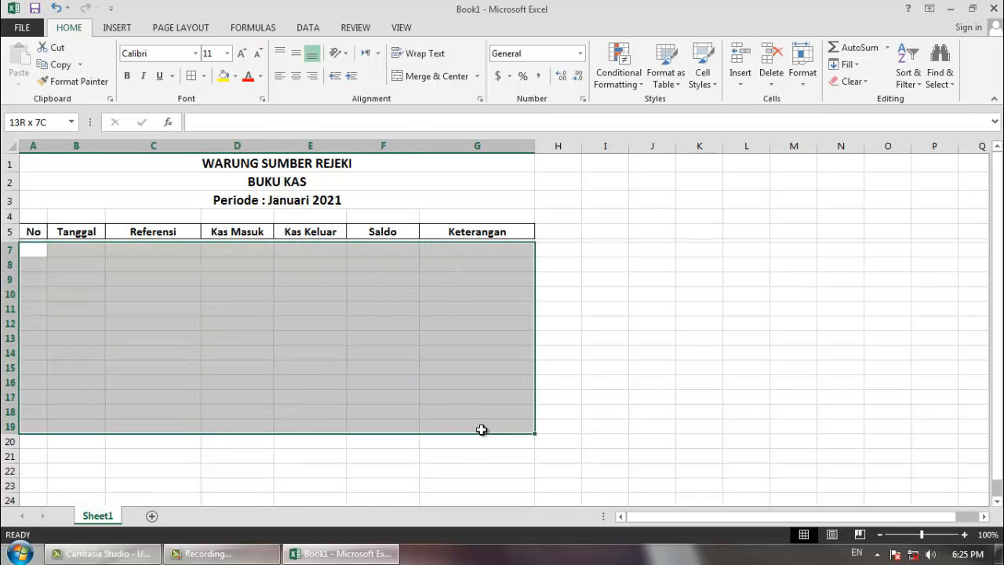
left_click(191, 76)
left_click(137, 265)
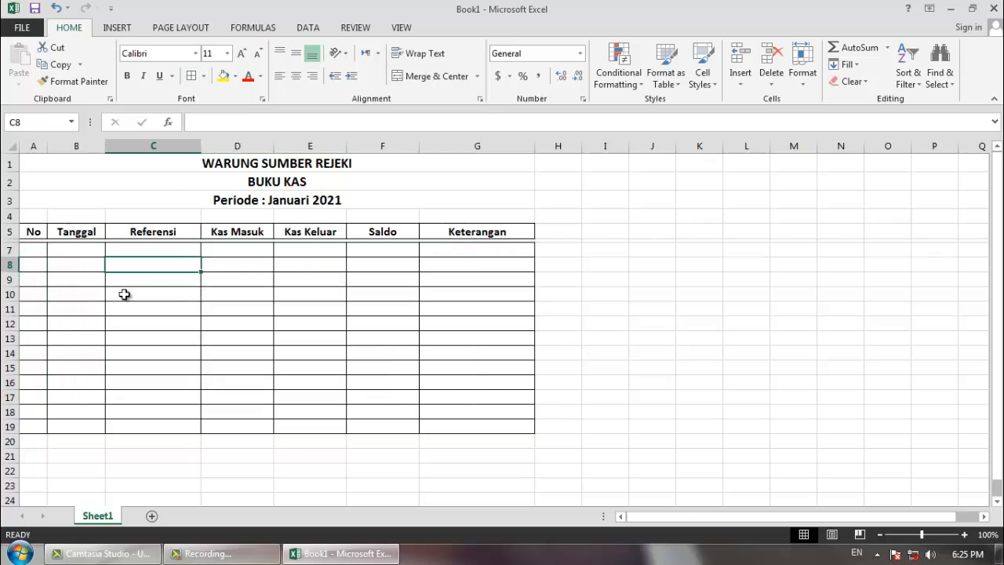
Enter 1 as the No and 1/1/2021 as the Tanggal in row 7.
left_click(33, 254)
left_click(82, 251)
left_click(133, 248)
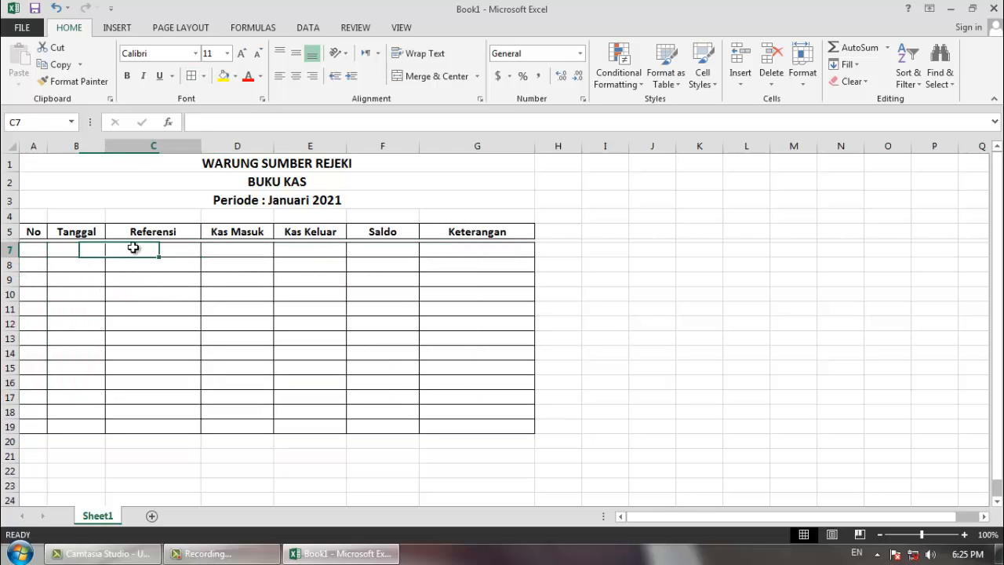
left_click(30, 250)
type("1")
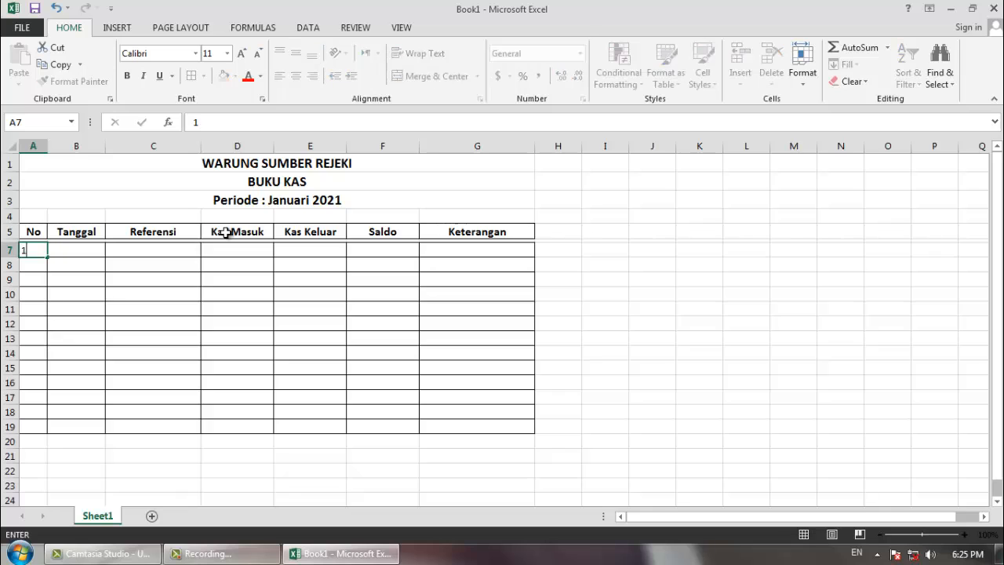
key("Tab")
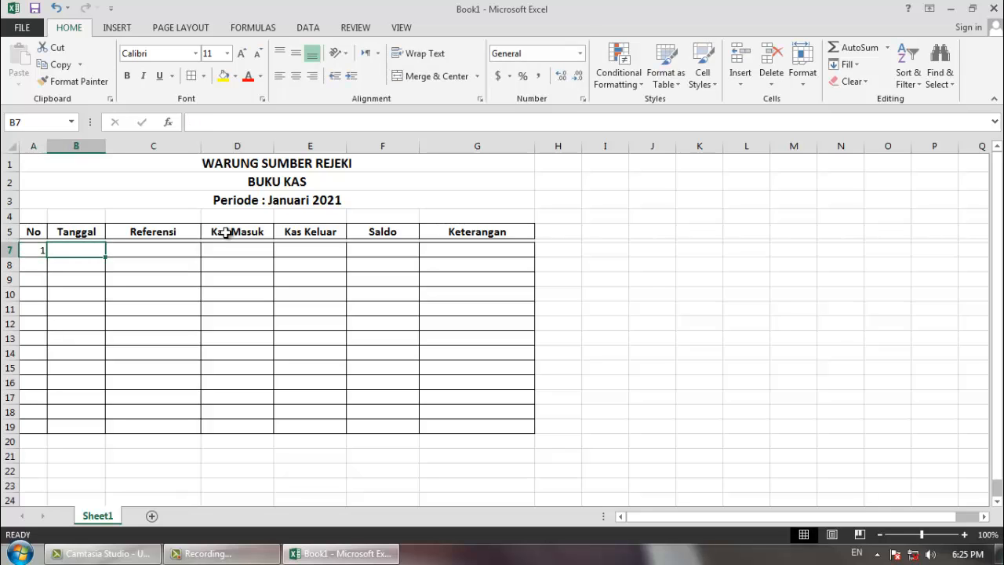
type("1/1/")
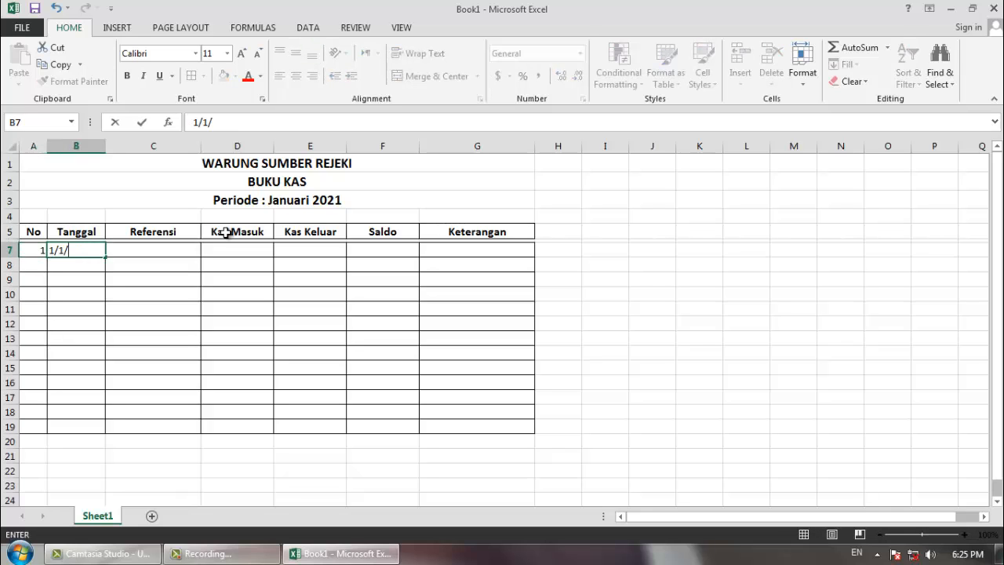
type("2021")
key("Tab")
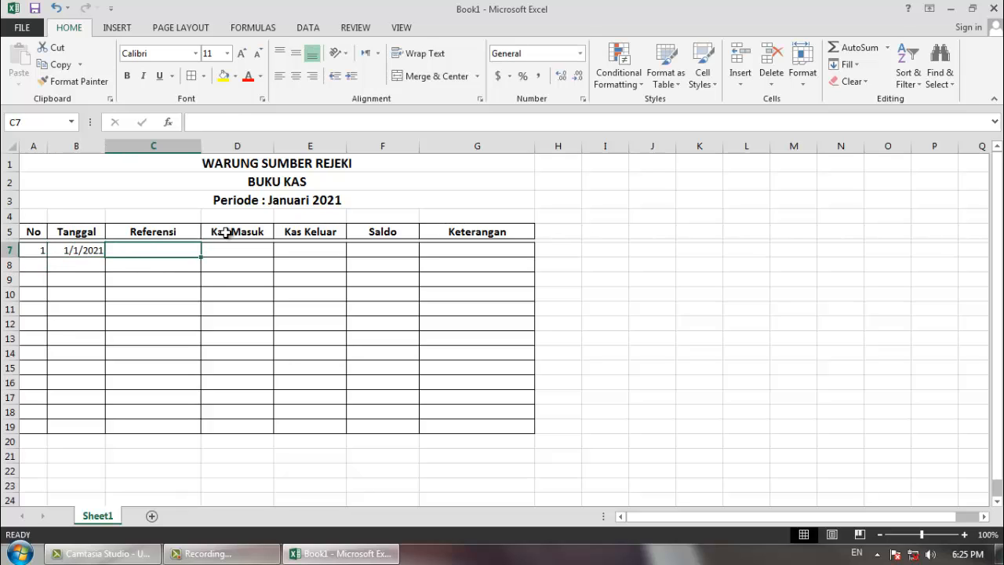
Enter Saldo Awal Periode as the Referensi and 1500000 as the Kas Masuk in row 7.
type("Saldo Awal Per")
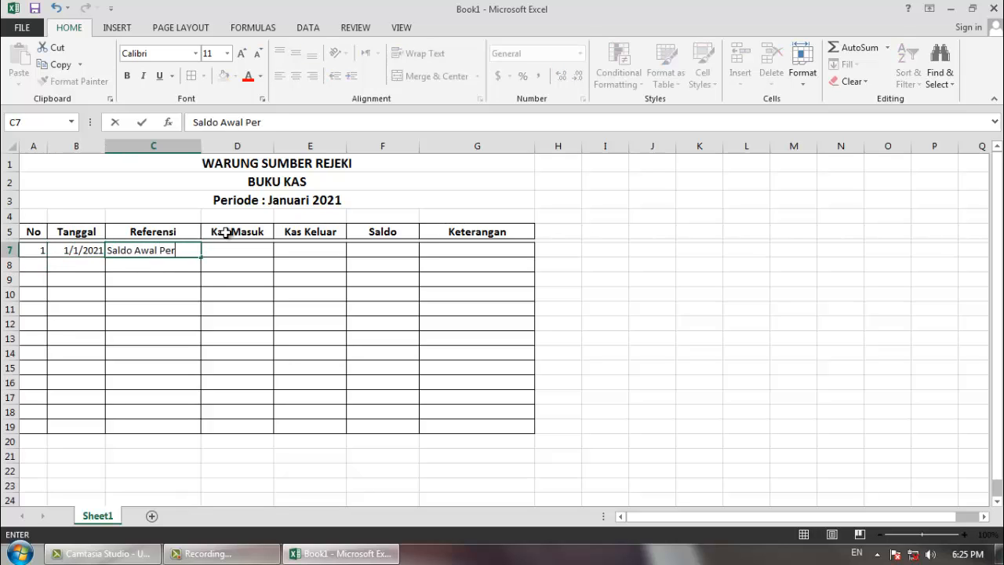
type("iode")
key("Return")
key("Right")
key("Up")
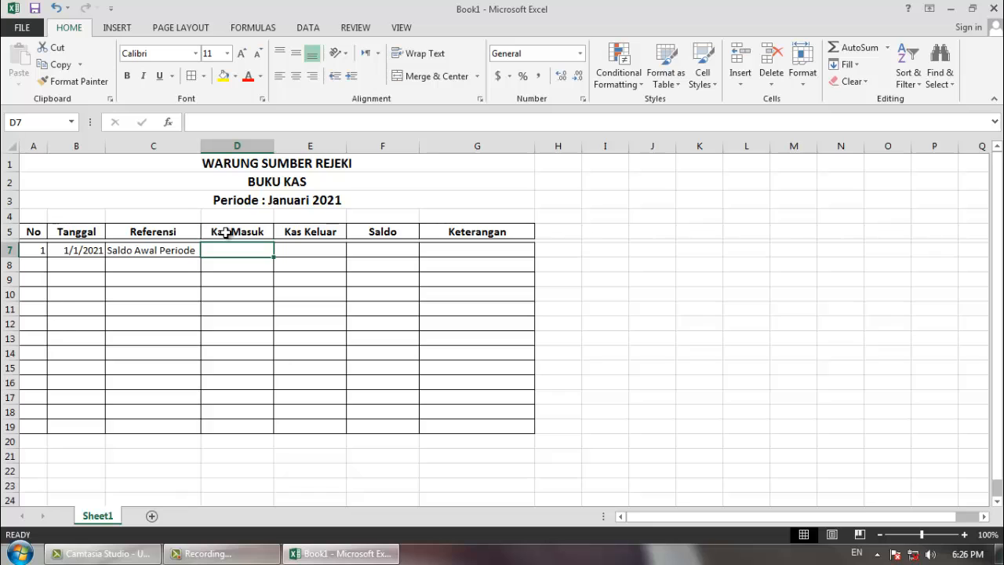
type("150")
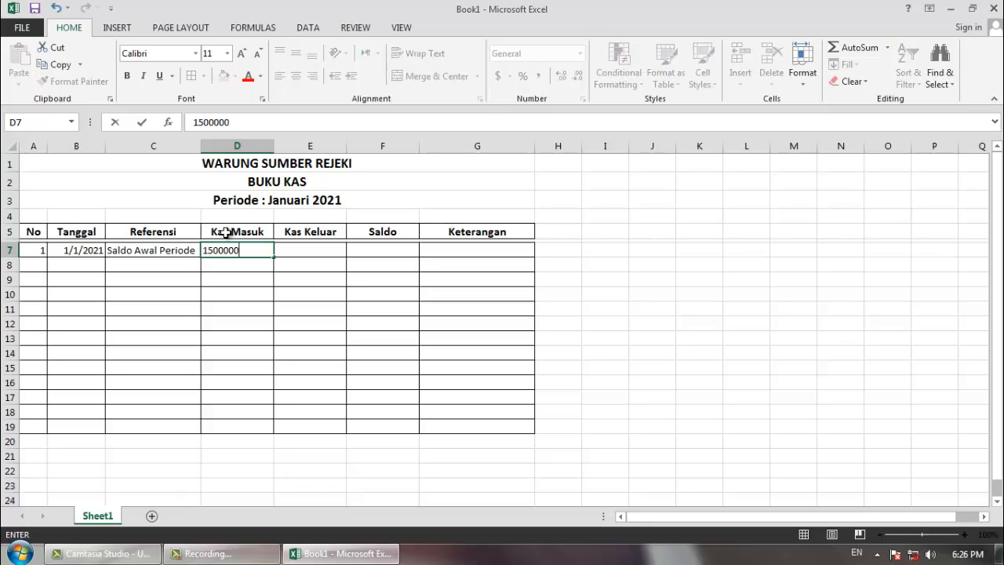
type("0000")
key("Return")
Enter the formula +D7 in Saldo cell F7, and dismiss the Windows color scheme message without choosing an option.
key("Up")
key("Right")
key("Right")
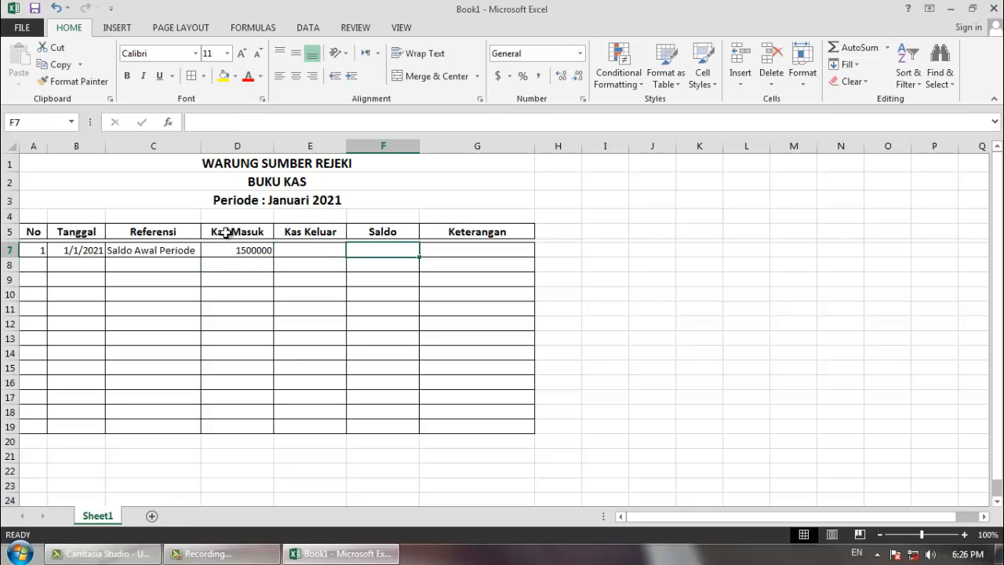
type("+")
key("Left")
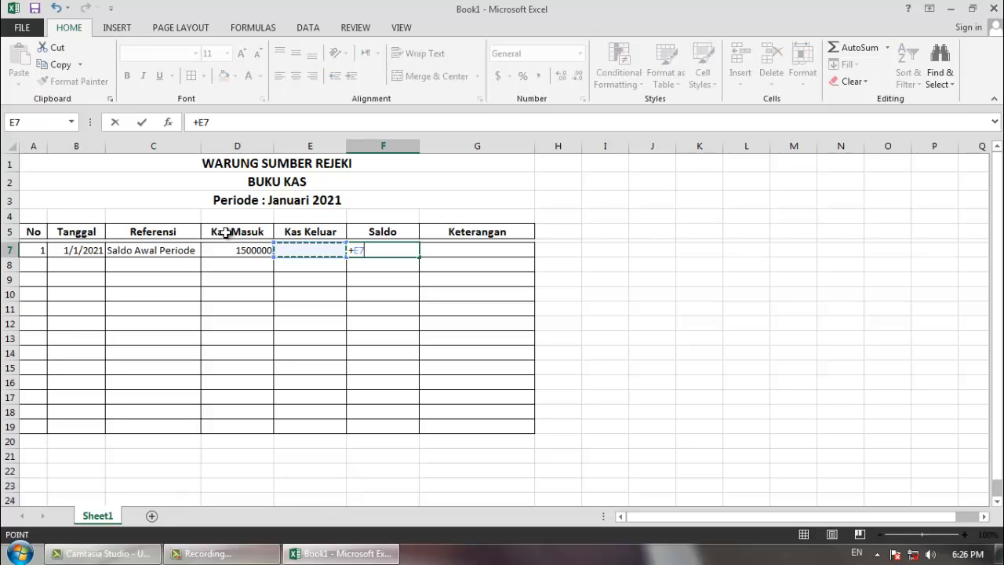
key("Left")
key("Return")
key("Up")
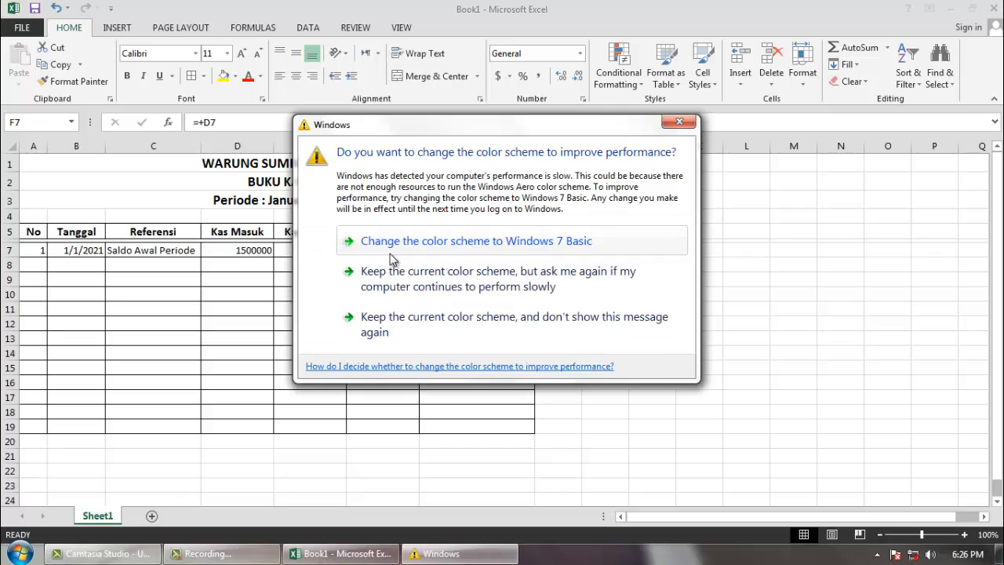
left_click(677, 122)
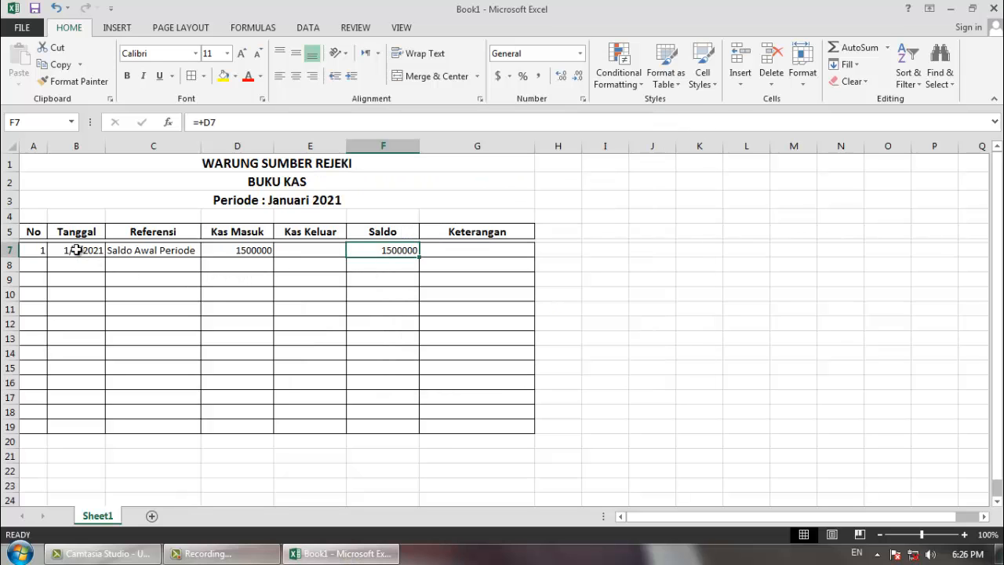
Format the Tanggal cells B7:B19 with the 14-Mar-12 date type.
left_click_drag(79, 250, 89, 426)
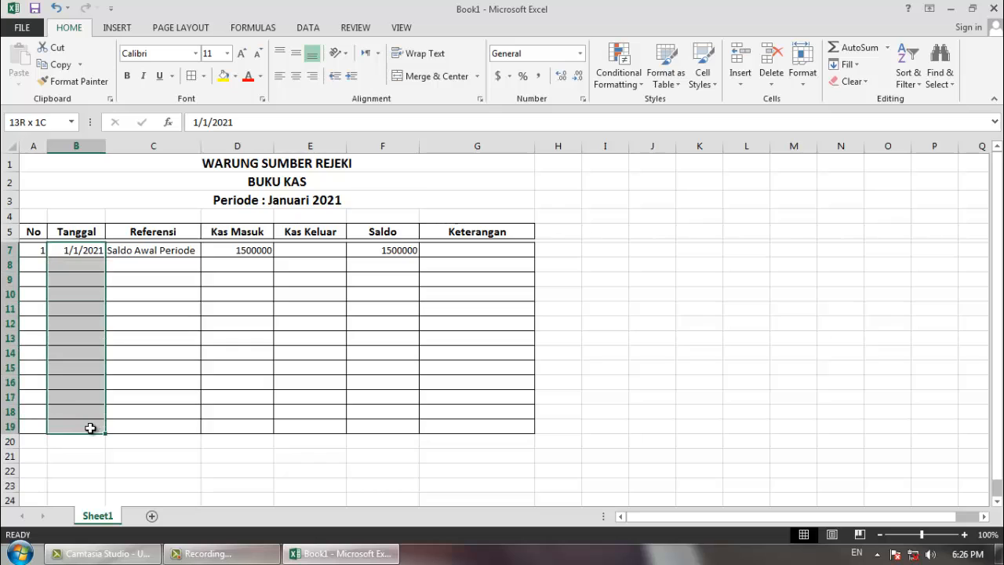
left_click(583, 99)
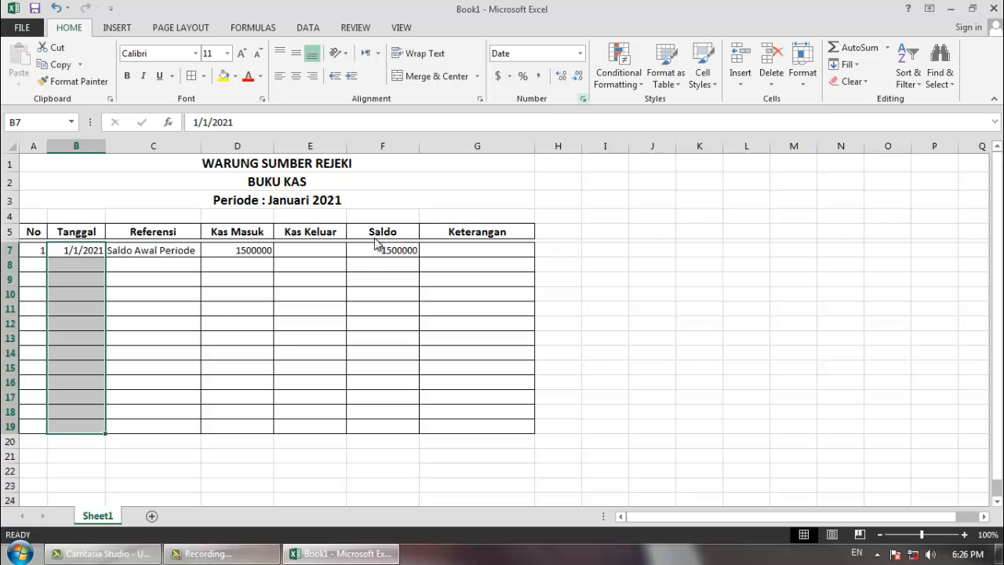
left_click(197, 295)
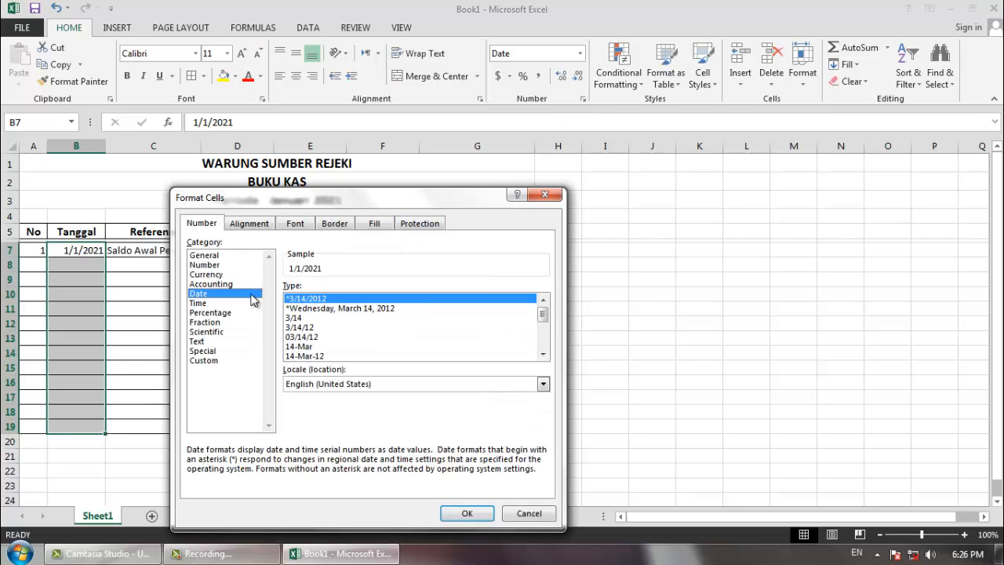
left_click(318, 356)
left_click(467, 513)
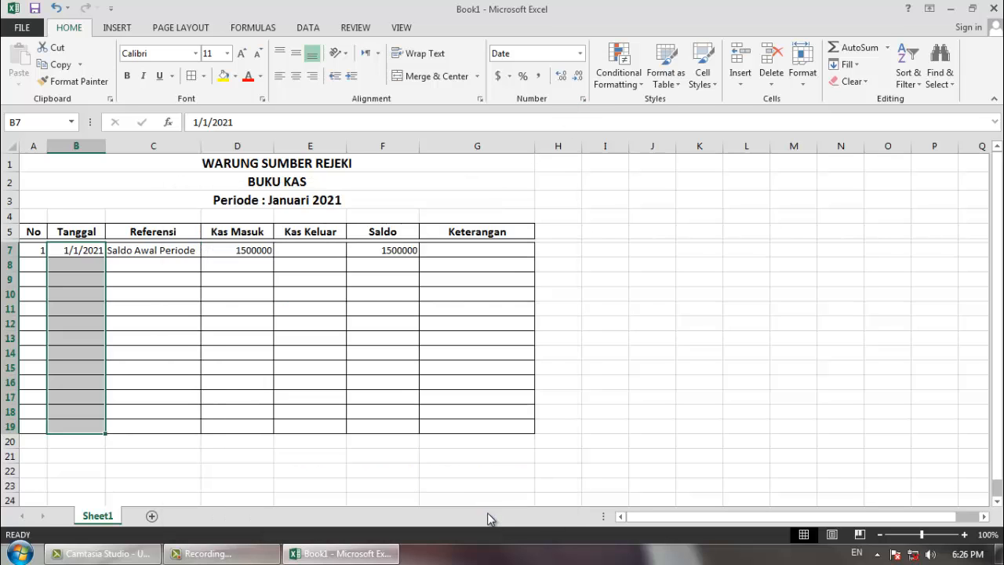
Format the amount cells D7:F19 as Accounting with symbol None and 0 decimal places.
left_click(196, 281)
left_click_drag(248, 251, 386, 432)
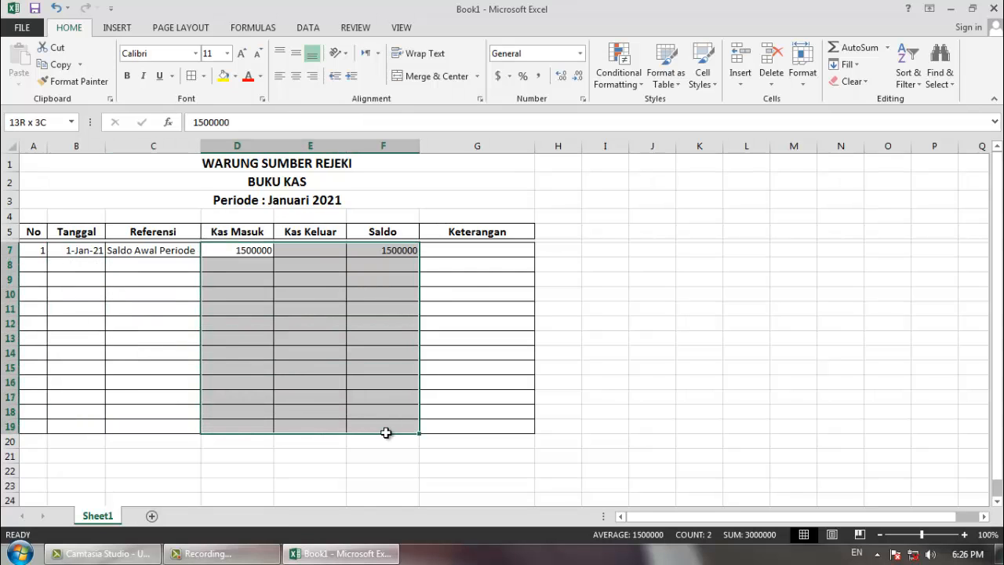
left_click(580, 55)
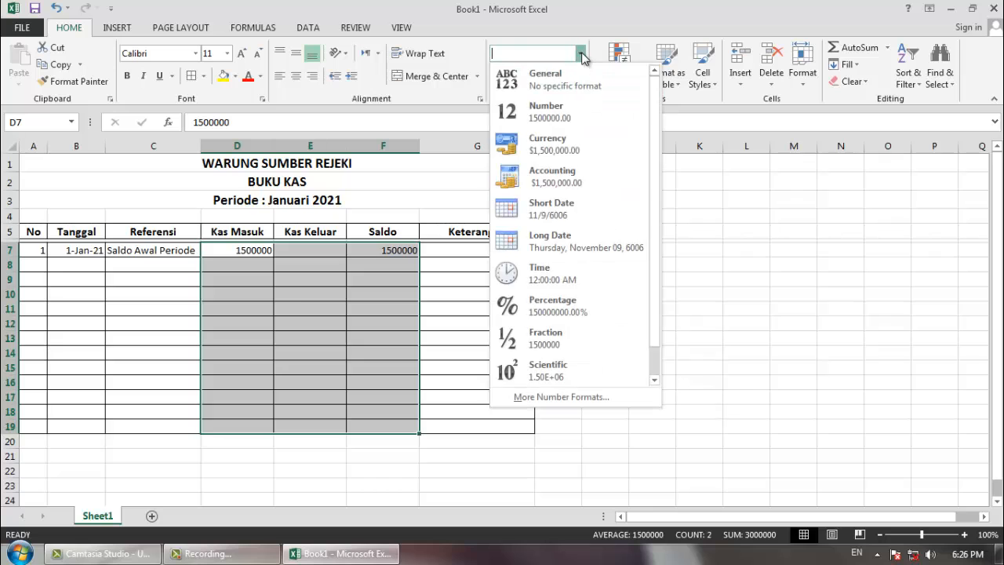
left_click(566, 183)
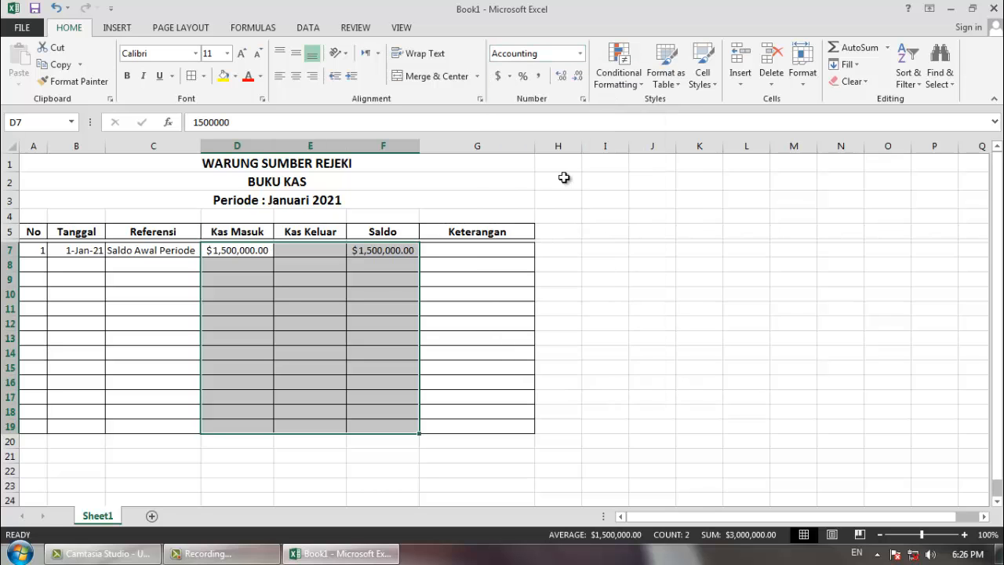
left_click(511, 76)
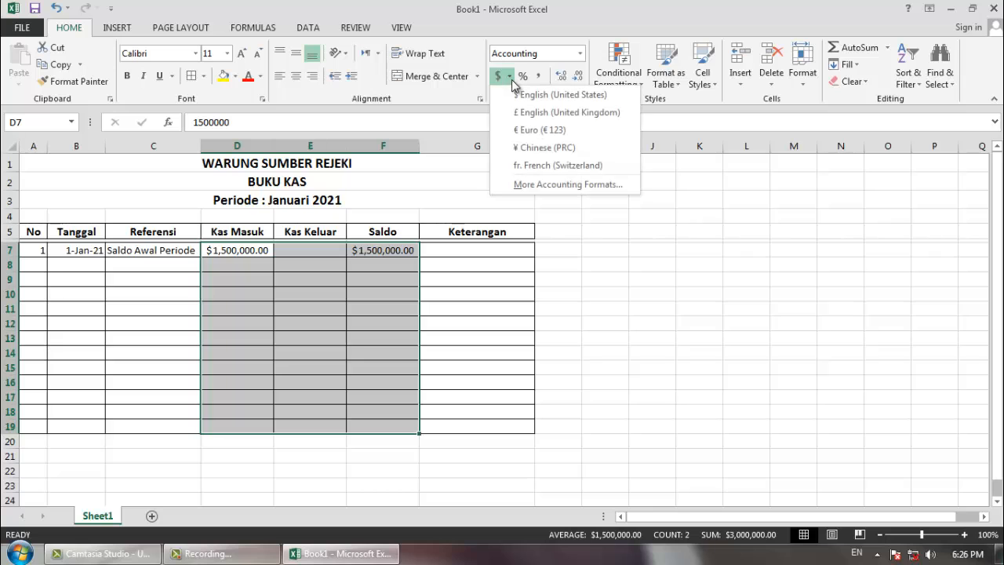
left_click(550, 187)
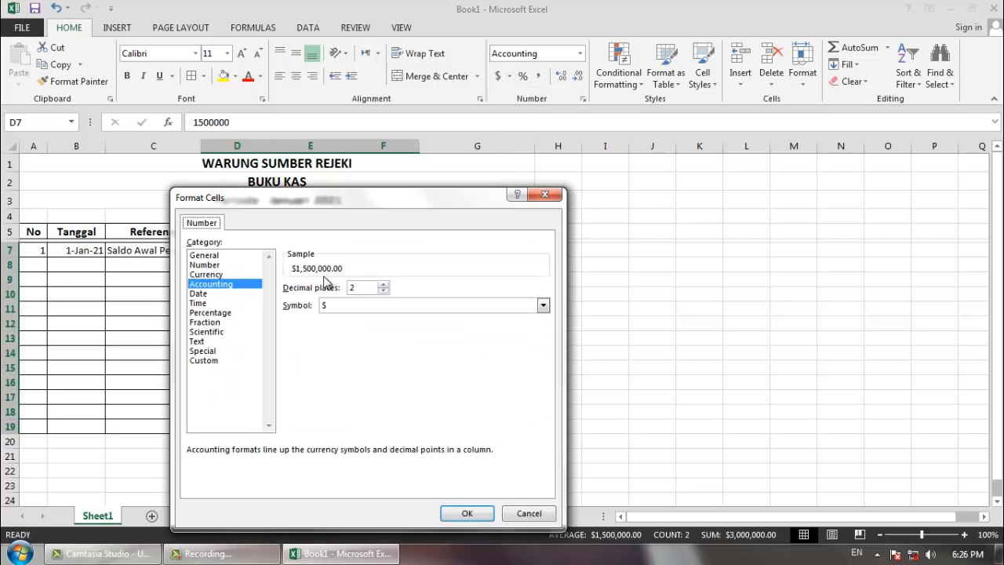
left_click(542, 305)
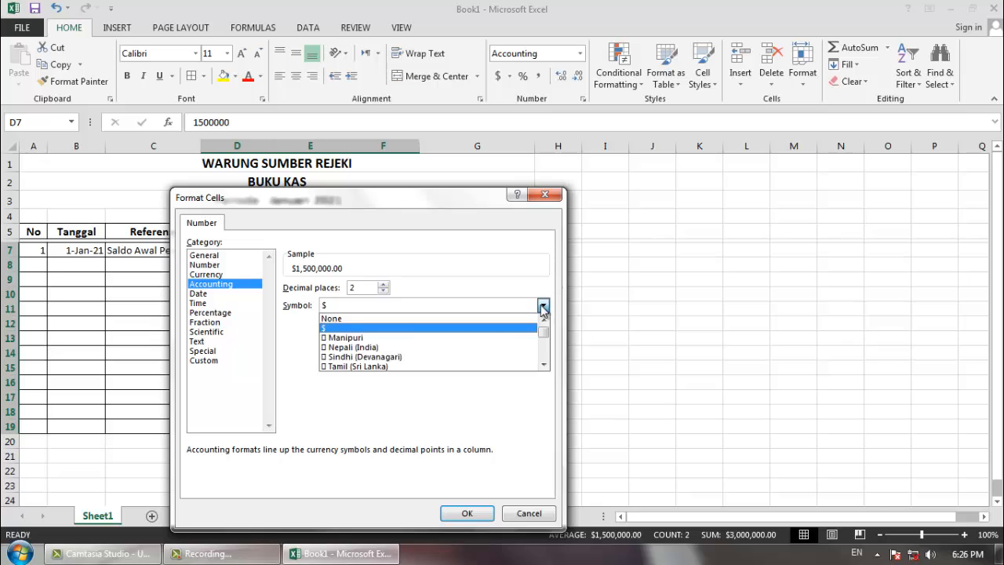
left_click(506, 321)
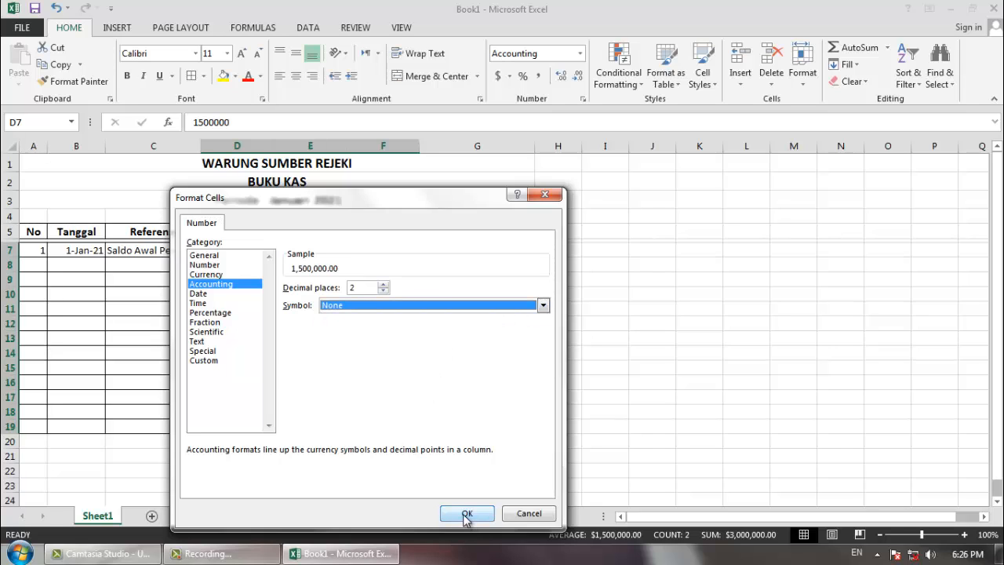
left_click(383, 291)
left_click(383, 291)
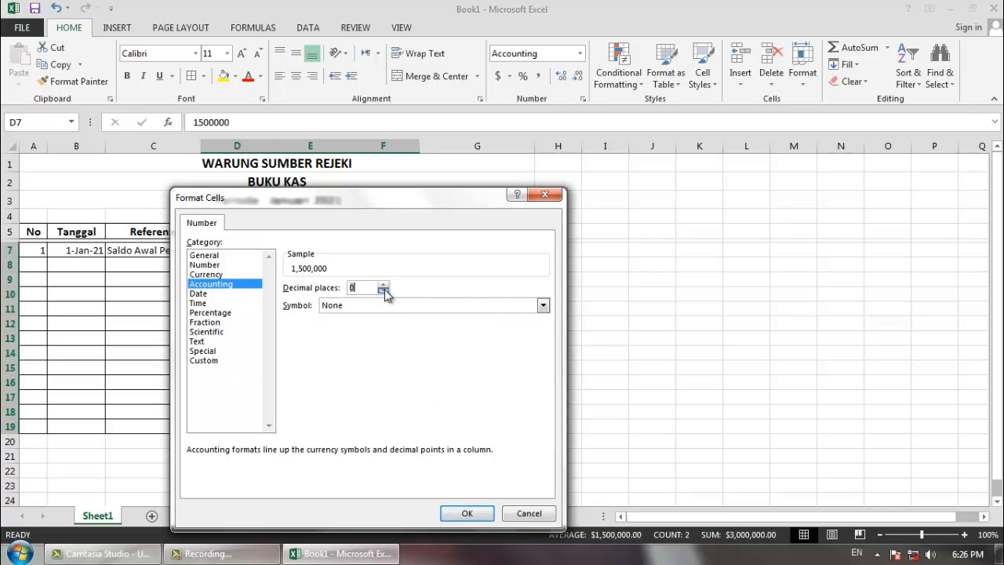
left_click(466, 513)
left_click(367, 374)
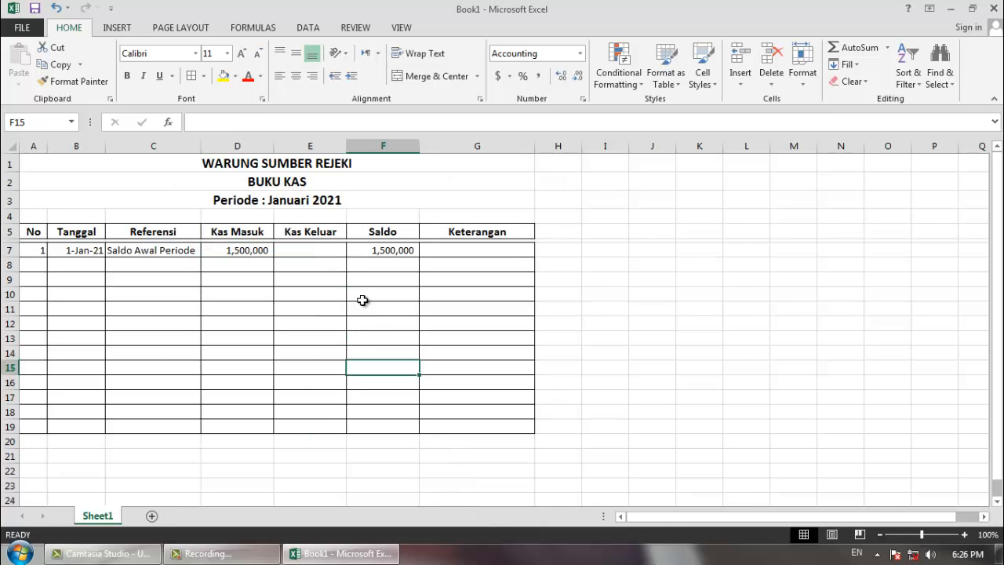
Enter the running balance formula =F7+D8-E8 in Saldo cell F8.
left_click(365, 268)
left_click(299, 308)
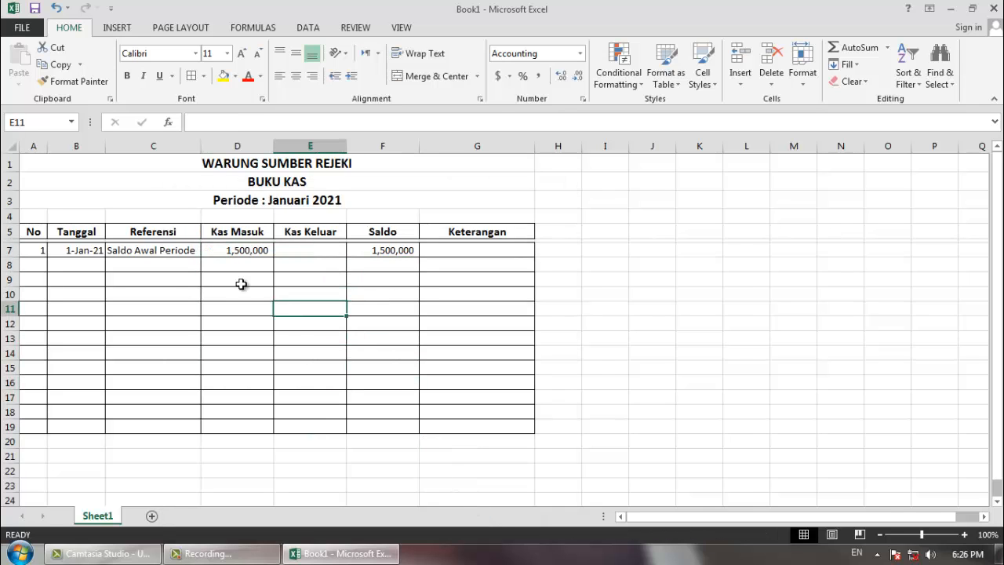
left_click(375, 268)
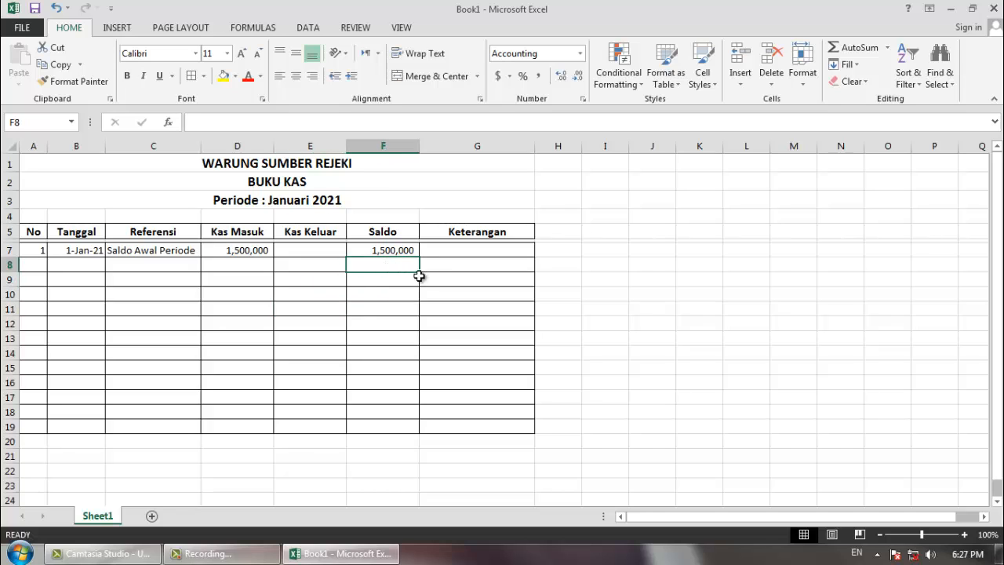
type("=")
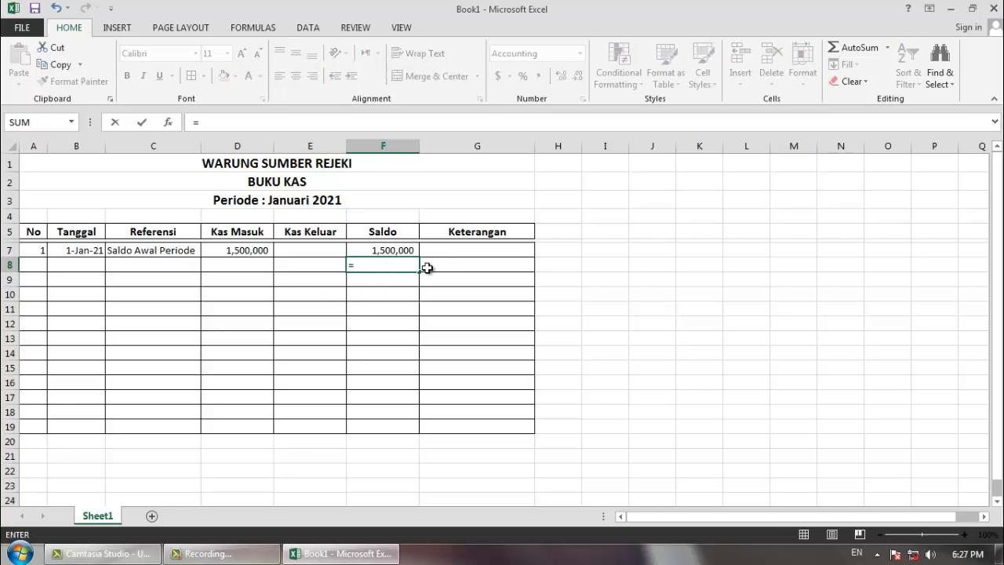
key("Up")
type("+")
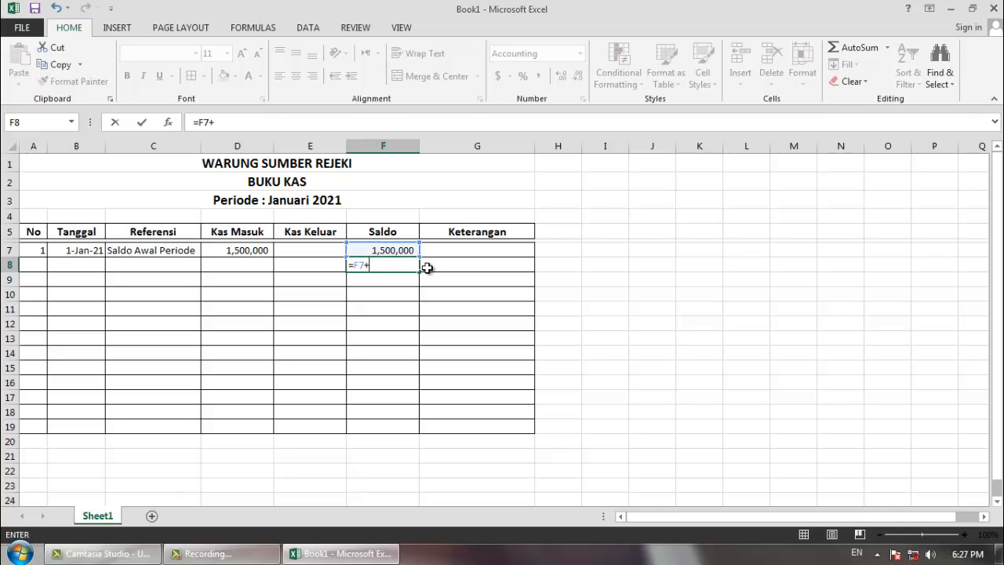
key("Left")
key("Left")
type("-")
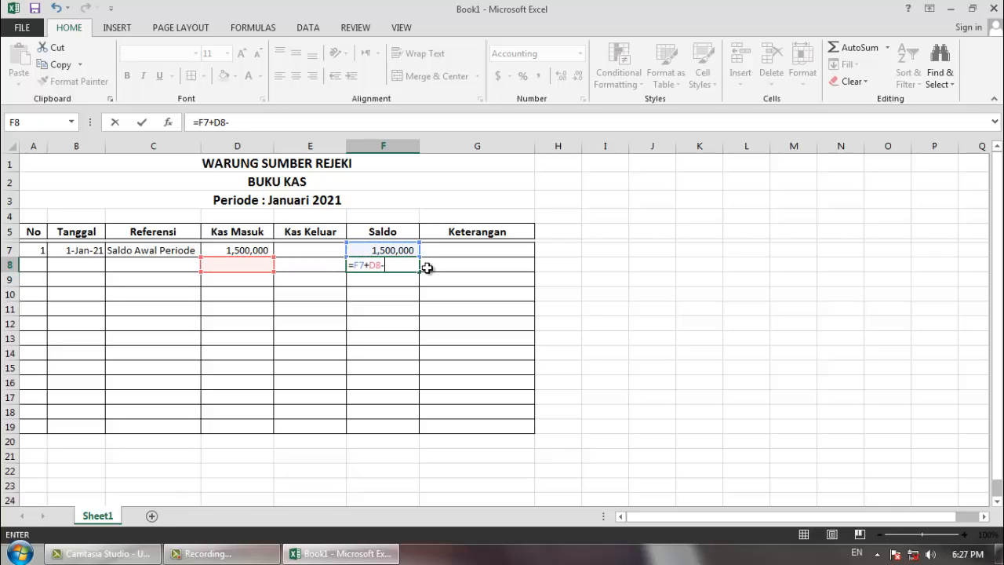
key("Left")
key("Return")
Fill the running balance formula from F8 down to F19.
key("Up")
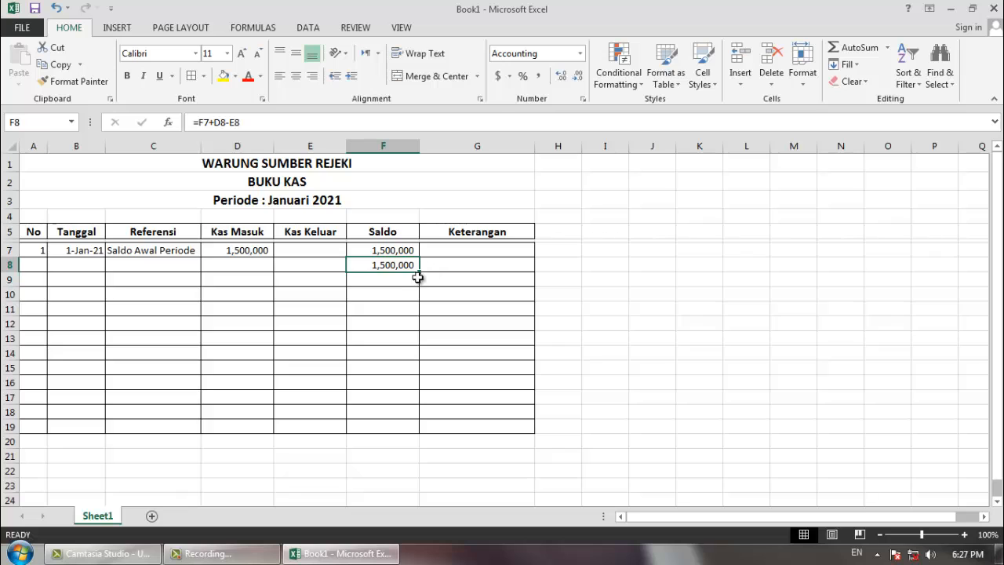
left_click_drag(418, 271, 412, 431)
left_click(383, 412)
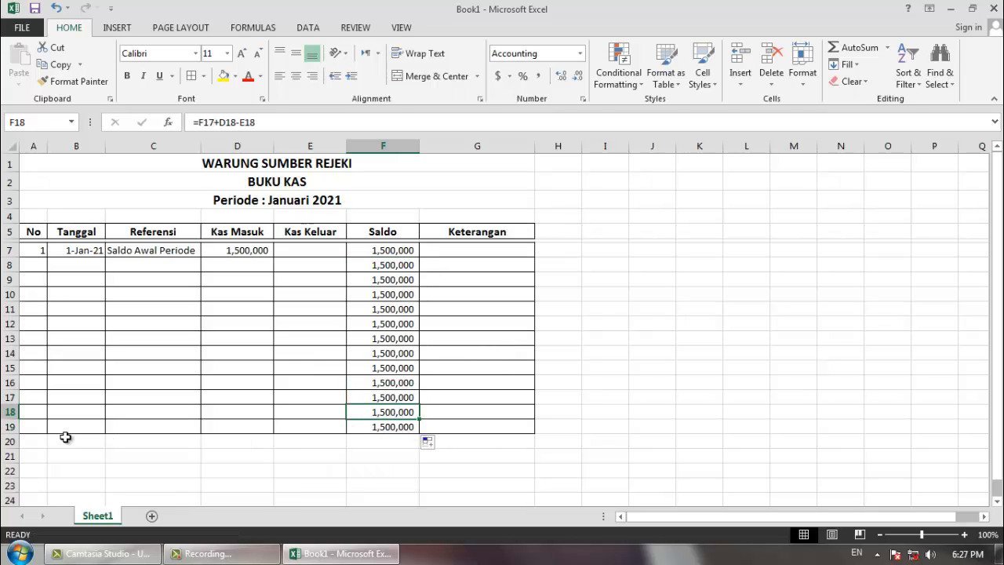
Extend the table by filling row 19 (A19:G19) with its borders and balance formula down to row 26.
left_click_drag(31, 421, 481, 419)
scroll(470, 410, "down", 2)
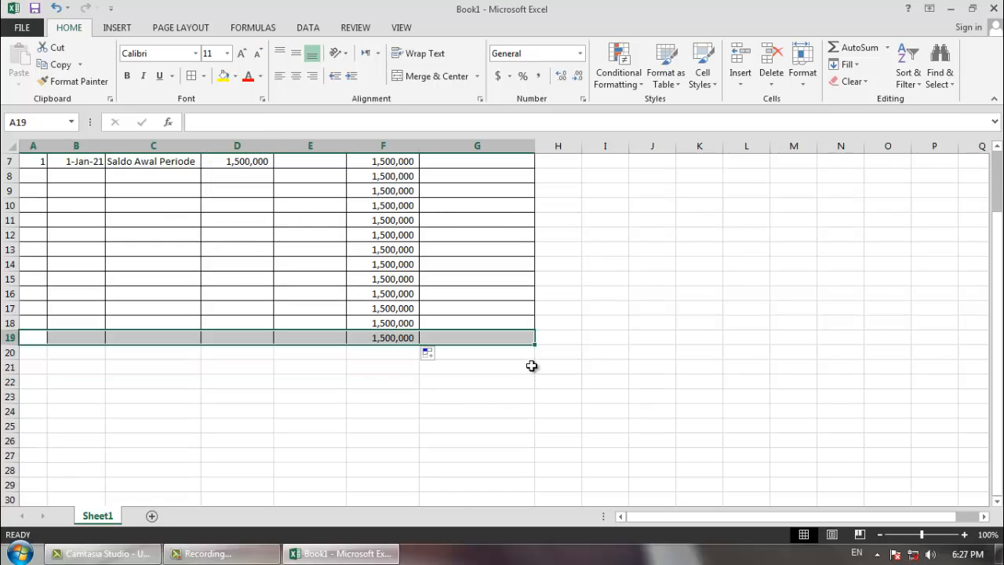
left_click_drag(537, 345, 522, 452)
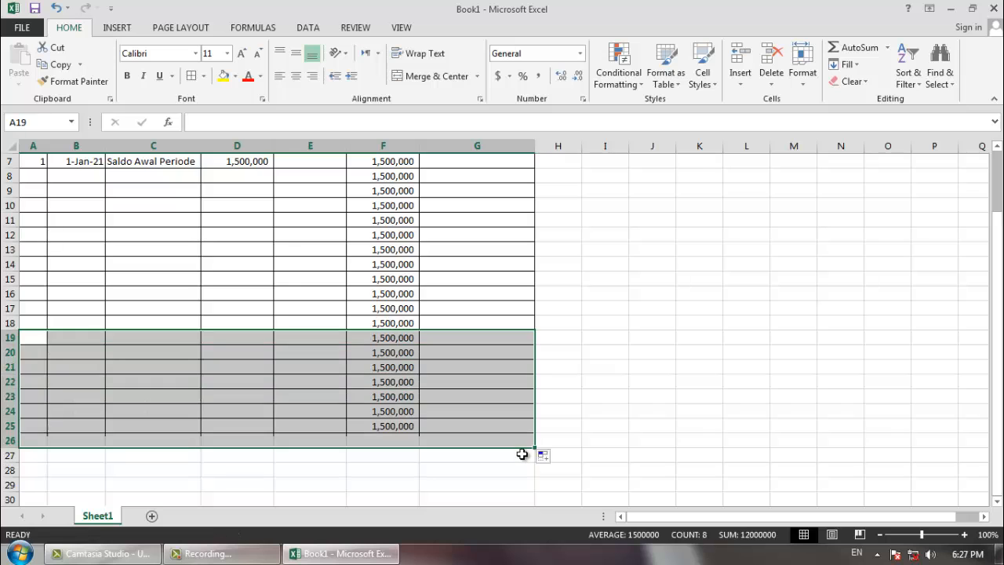
scroll(515, 448, "up", 2)
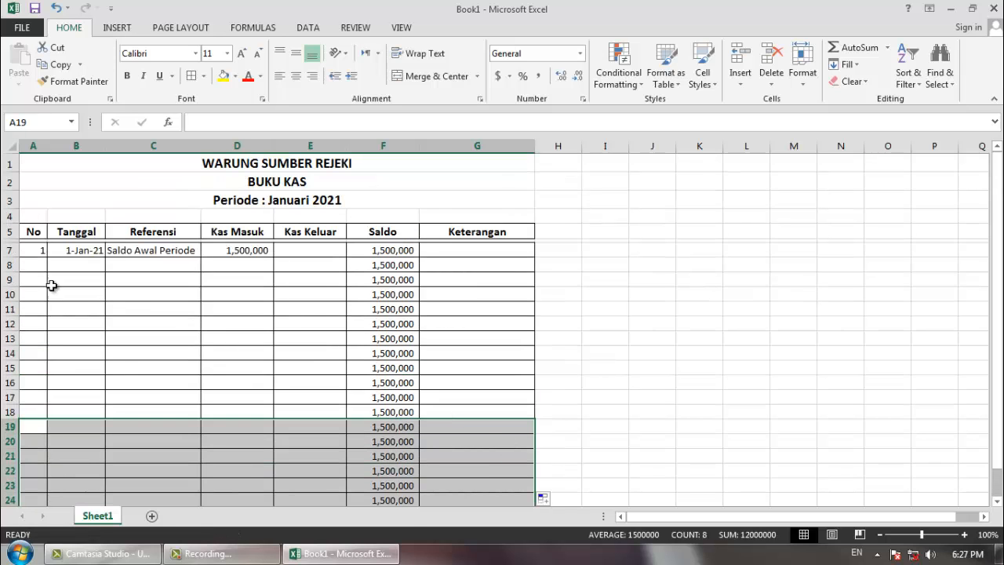
Extend the bordered table and its balance formula by filling the selected rows from row 26 down to row 38.
scroll(11, 269, "down", 4)
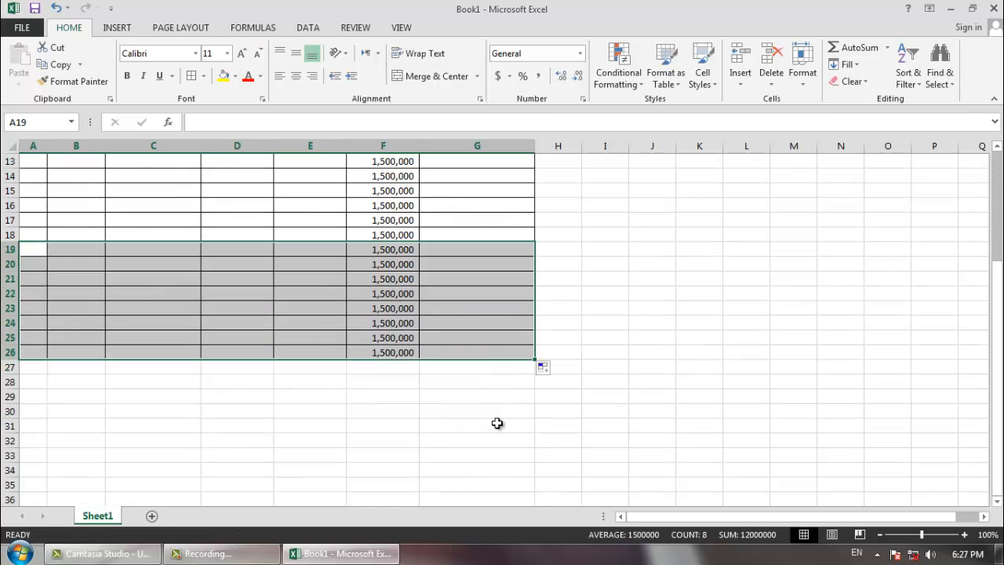
left_click_drag(537, 361, 520, 457)
scroll(536, 461, "down", 2)
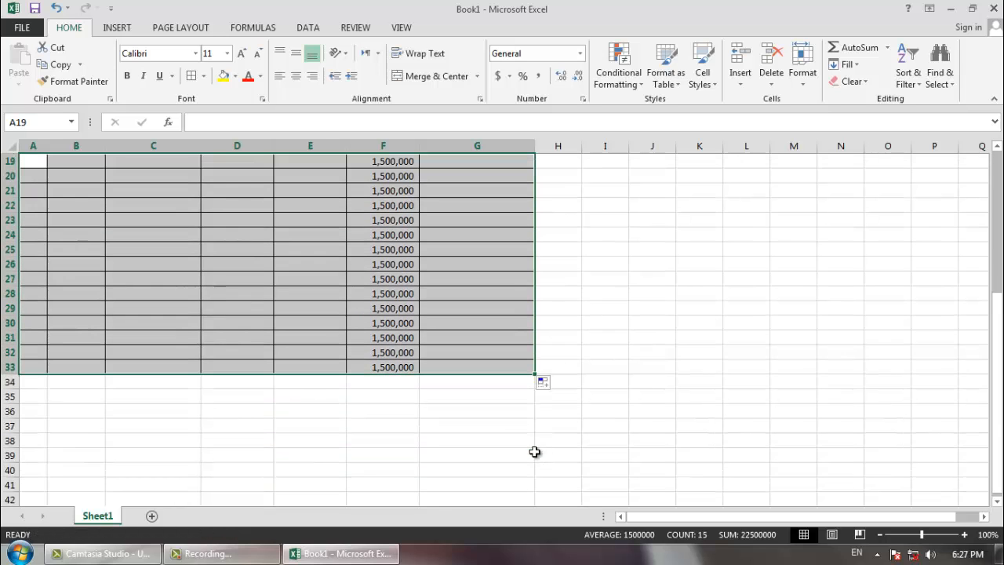
left_click_drag(536, 376, 527, 443)
scroll(468, 422, "up", 6)
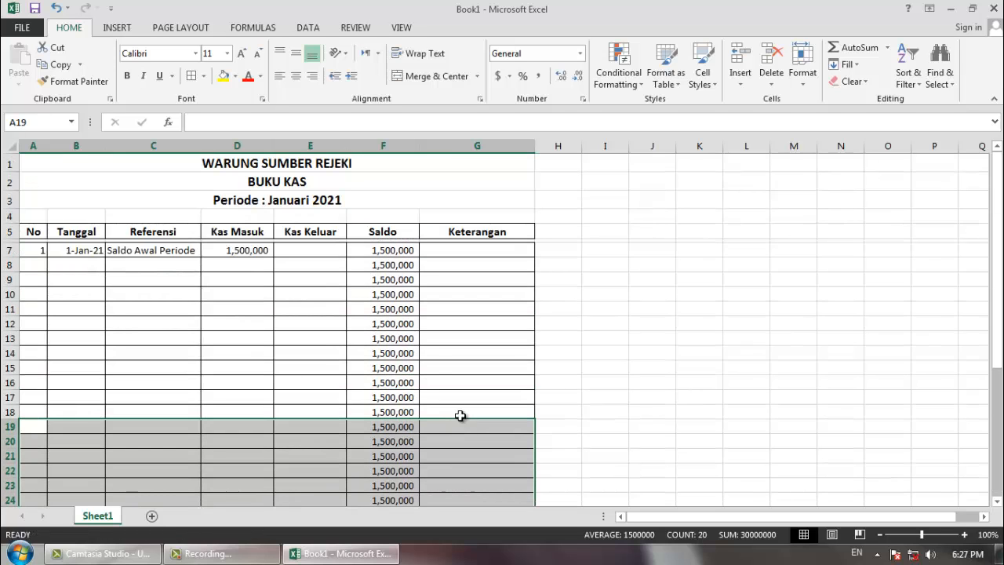
left_click(437, 358)
left_click(142, 280)
left_click(269, 324)
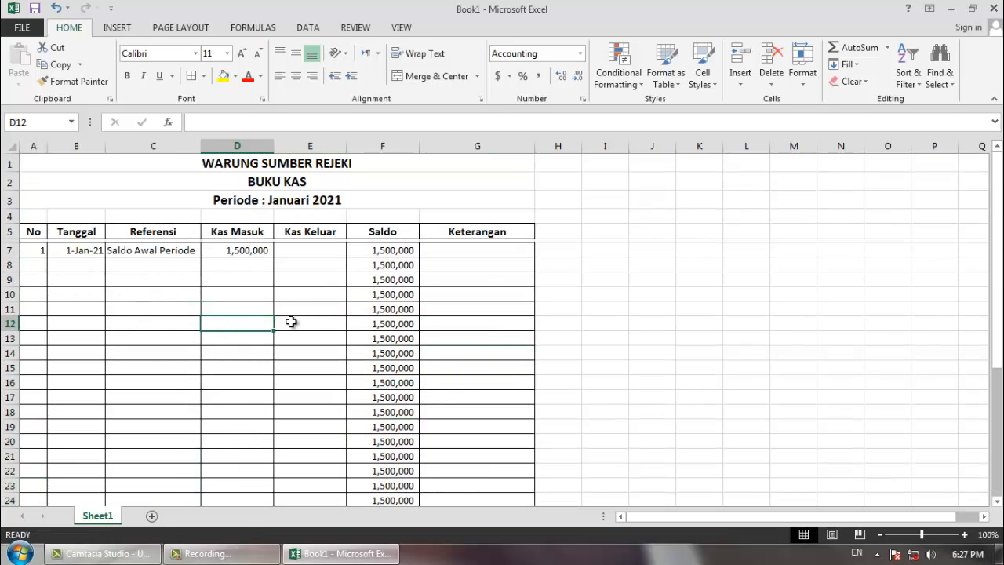
left_click(366, 294)
left_click(314, 264)
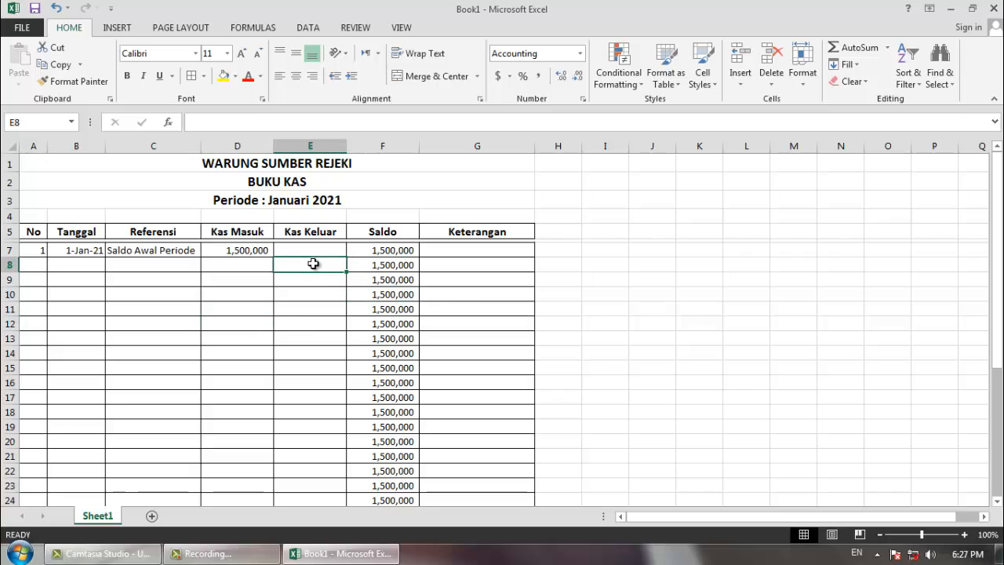
left_click(387, 268)
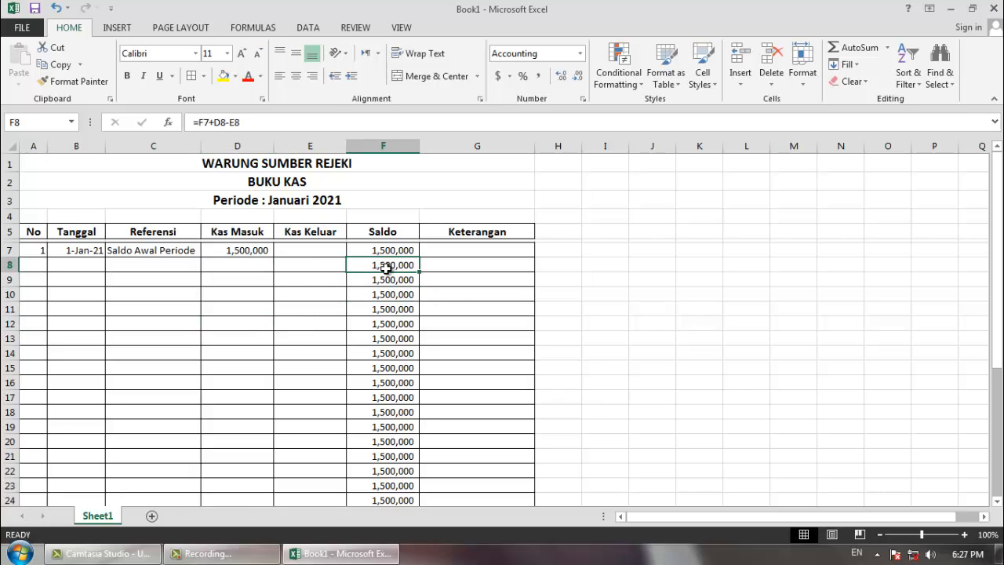
left_click(189, 305)
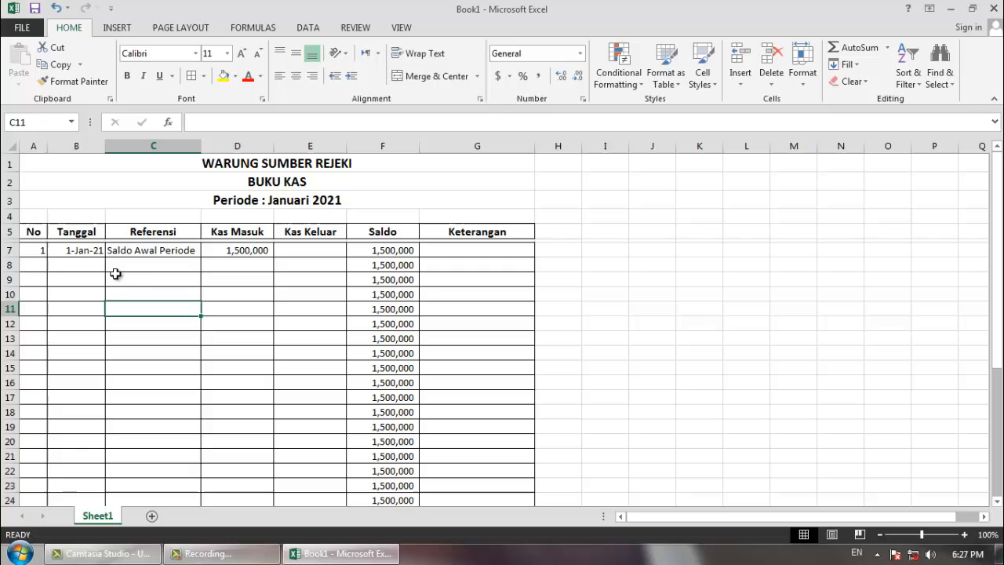
left_click(41, 251)
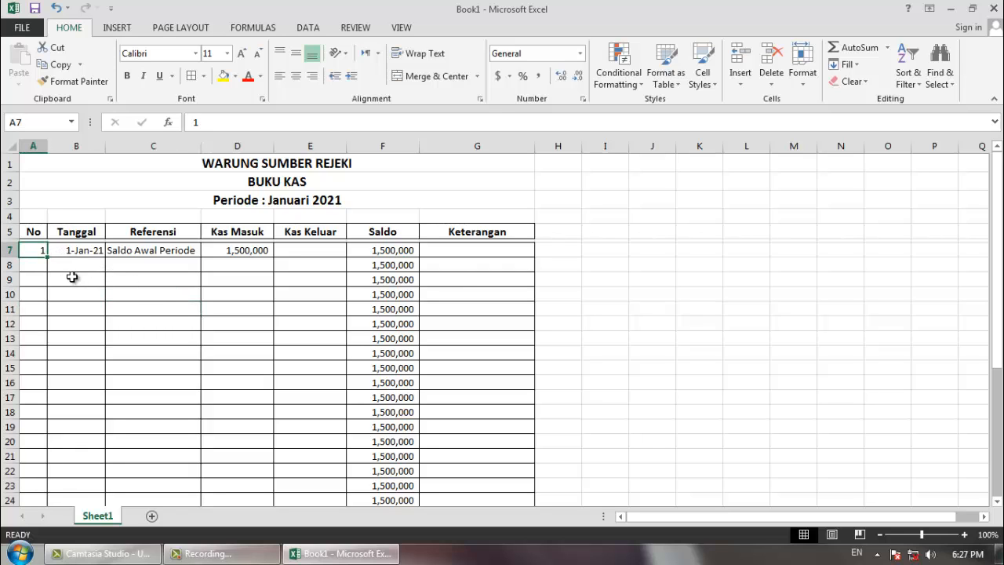
Start the second entry in row 8 with number 2 and the date 1/2/2021.
left_click(37, 262)
type("2")
key("ctrl+Return")
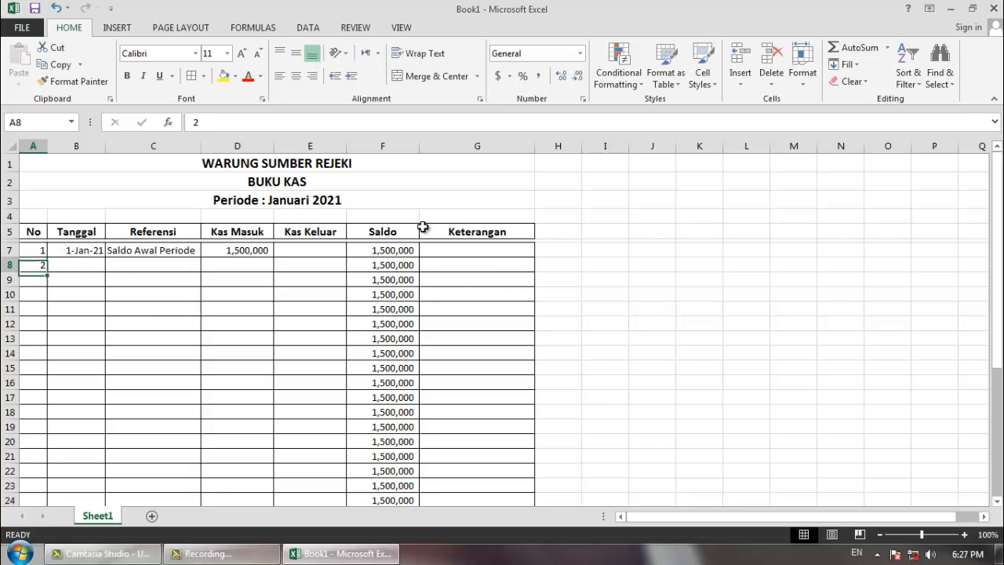
key("Right")
type("1/")
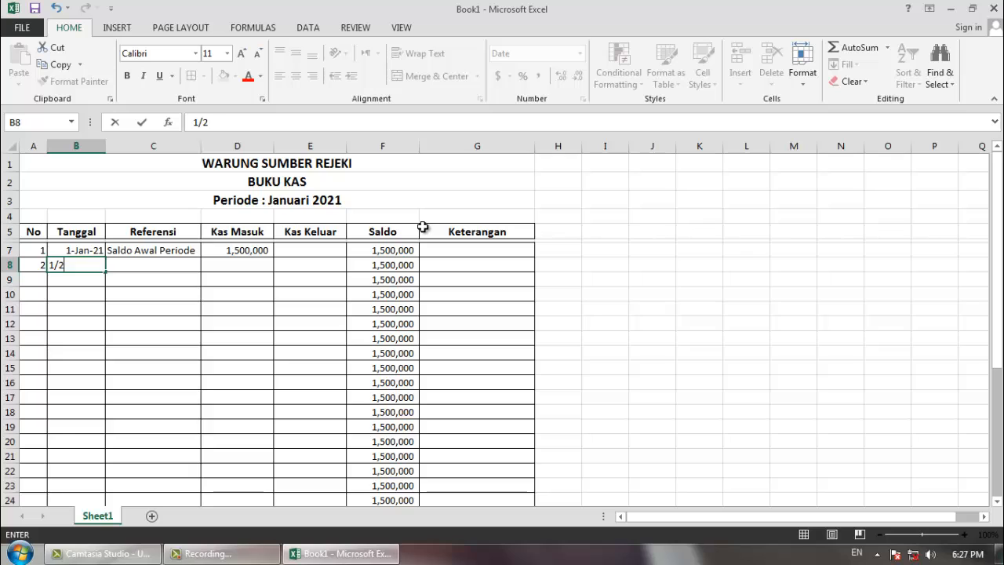
type("2/2021")
key("Return")
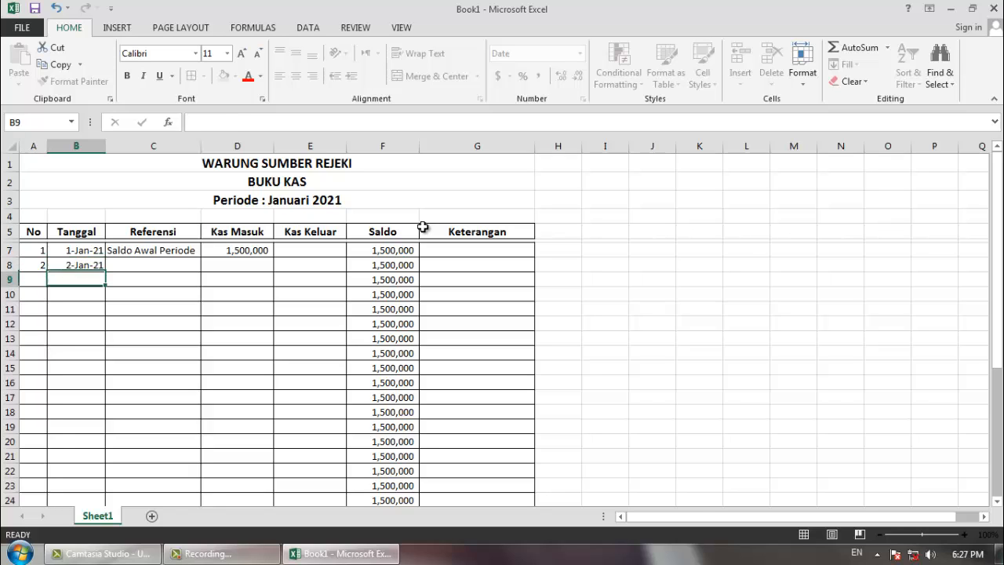
Enter "Pembelian ATK" as the Referensi in C8 and 25000 as its Kas Keluar amount in E8.
key("Up")
key("Right")
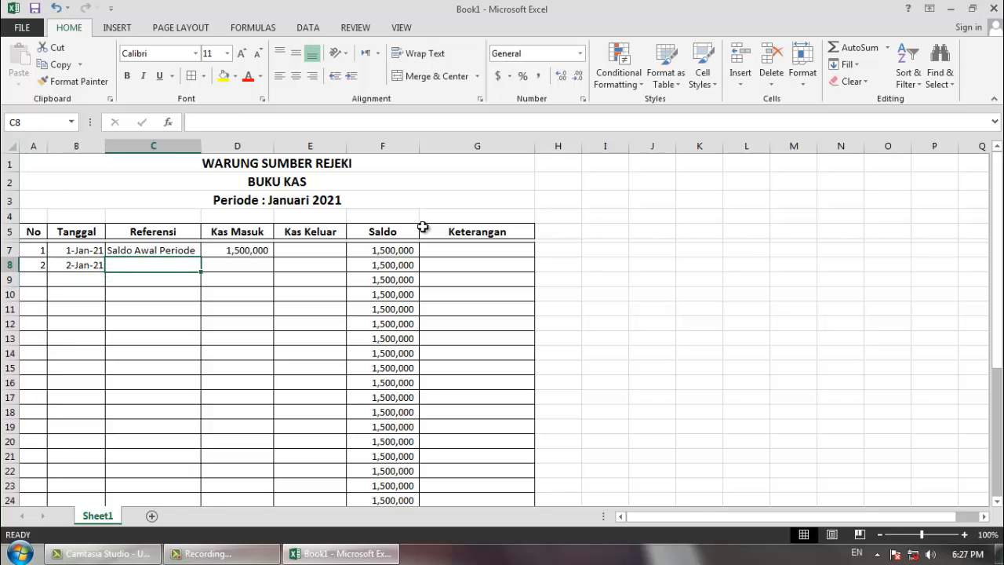
type("Pembelian ATK")
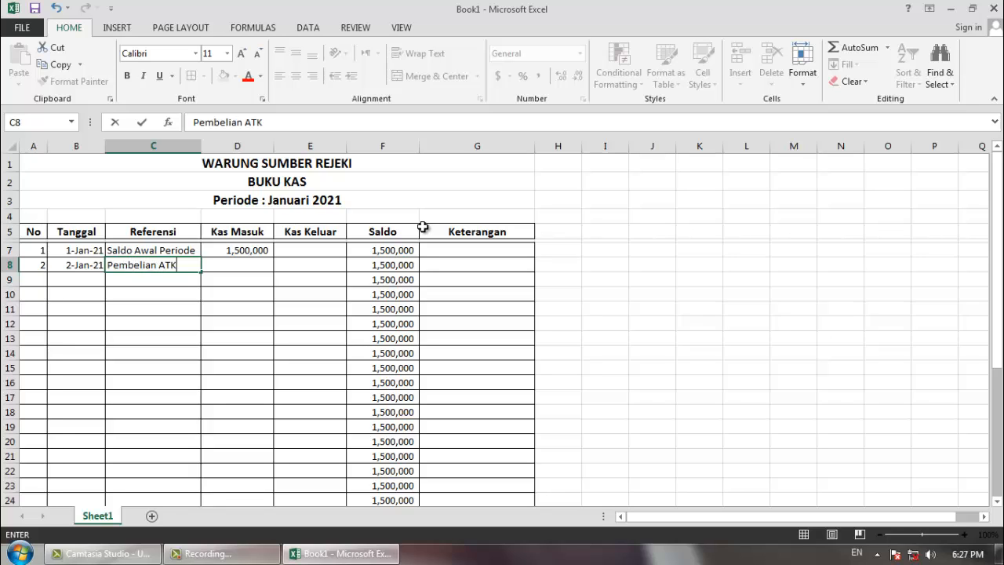
key("Return")
key("Up")
key("Right")
key("Right")
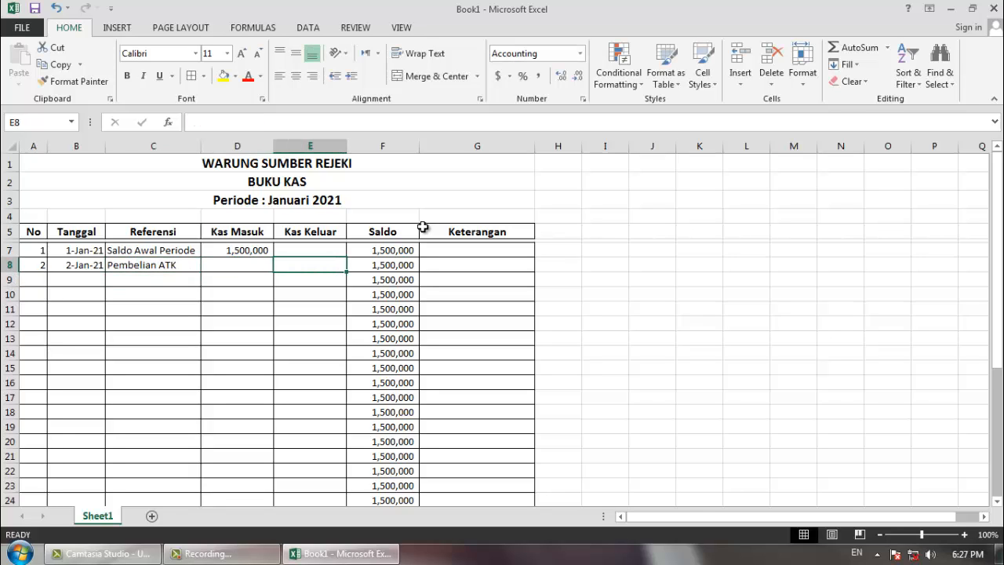
type("25000")
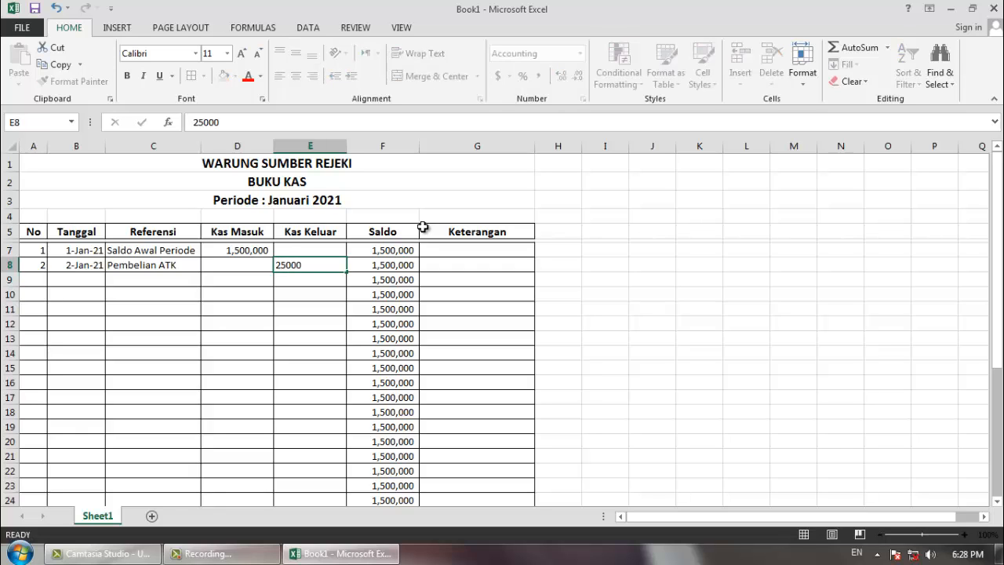
key("Return")
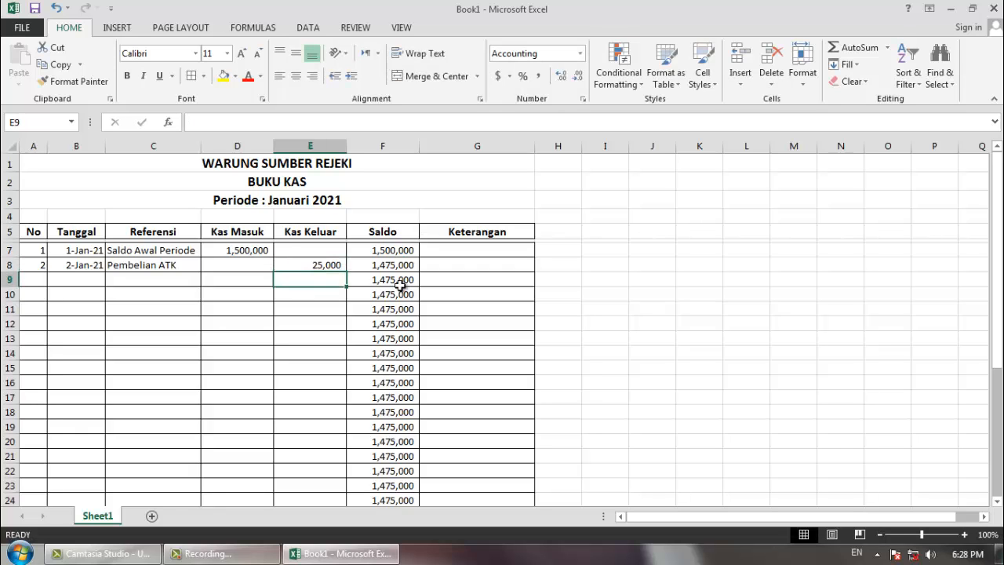
Start the third entry in row 9 with number 3 and the date 1/3/2021.
left_click(40, 276)
type("3")
key("Return")
key("Up")
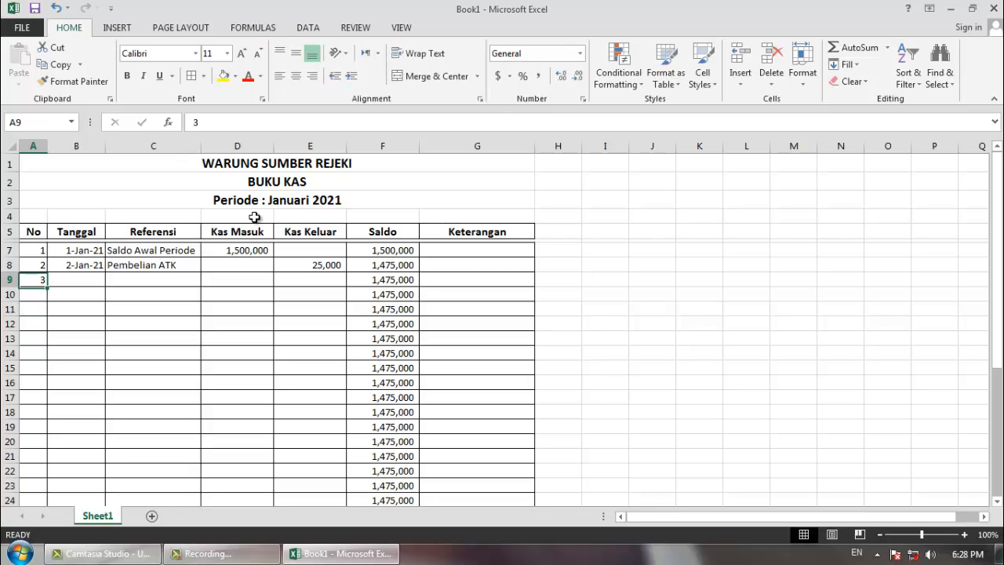
key("Right")
type("1/")
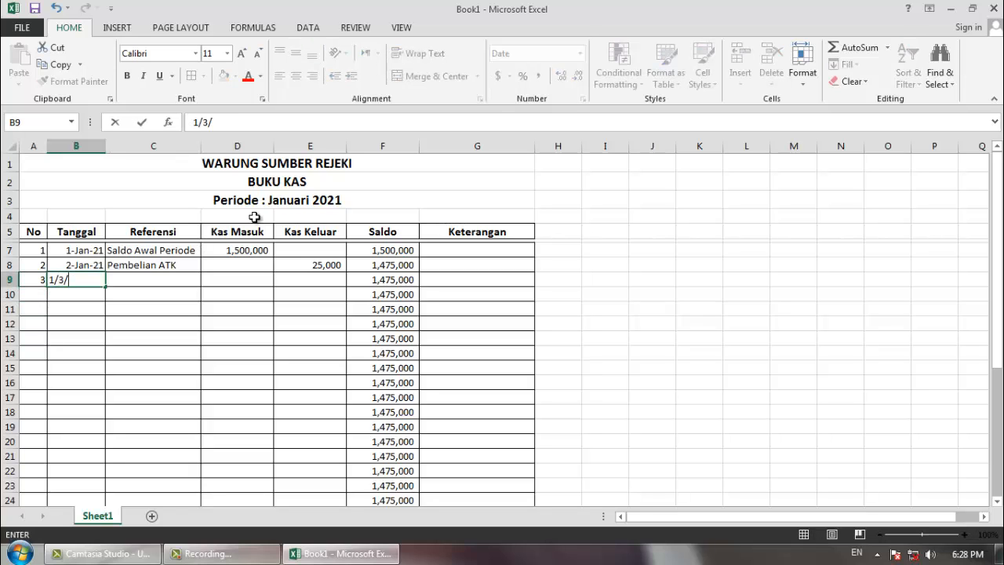
type("3/2021")
key("Return")
Enter "Penjualan Hari ini" as the Referensi in C9 and 300000 as its Kas Masuk amount in D9.
key("Up")
key("Right")
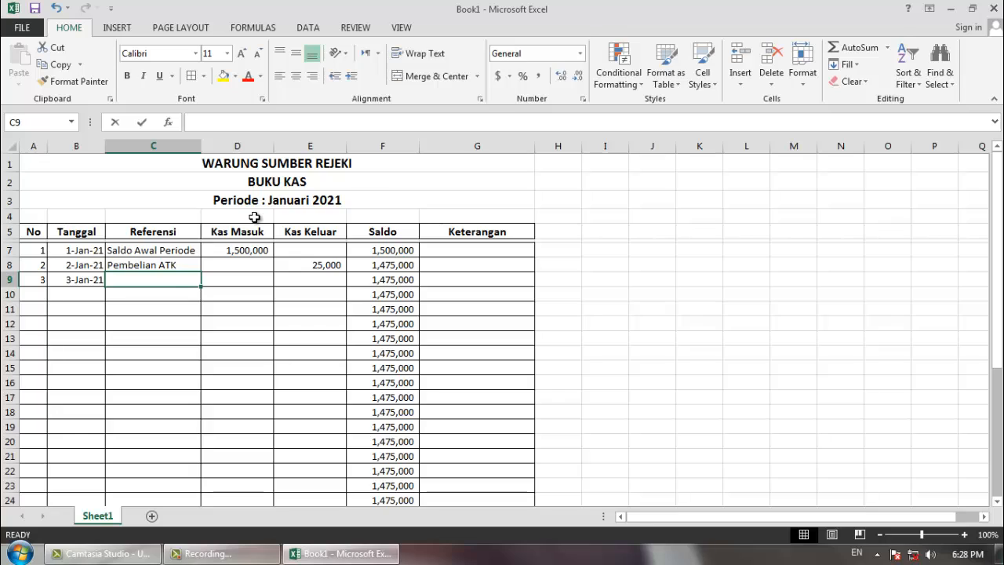
type("Penjualan")
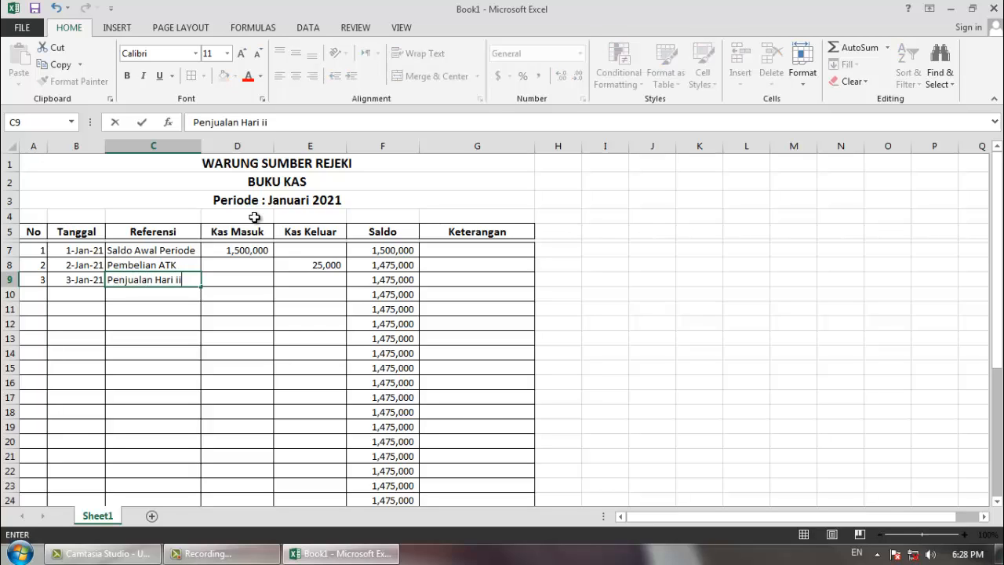
type(" Hari ii")
key("BackSpace")
type("ni")
key("Right")
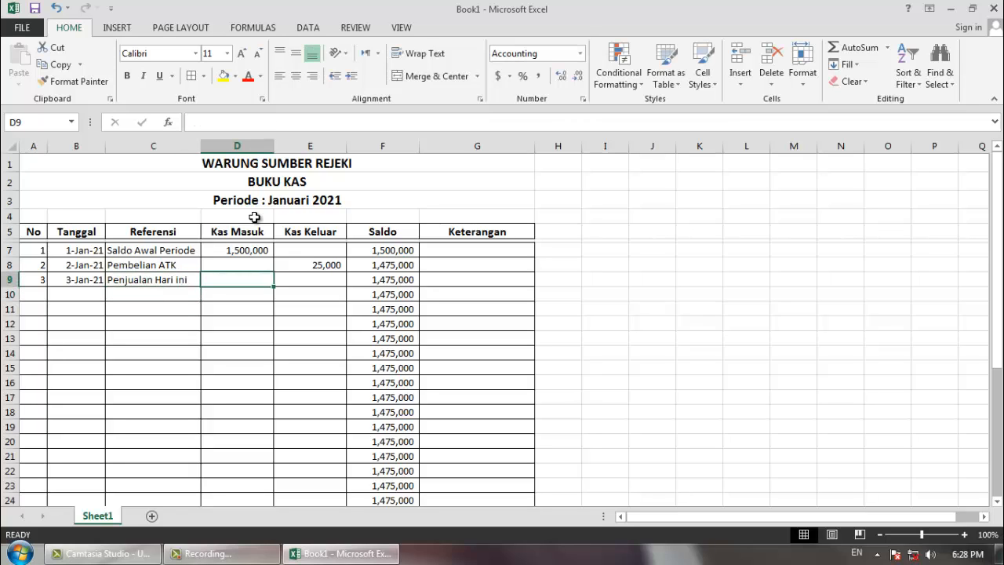
type("300000")
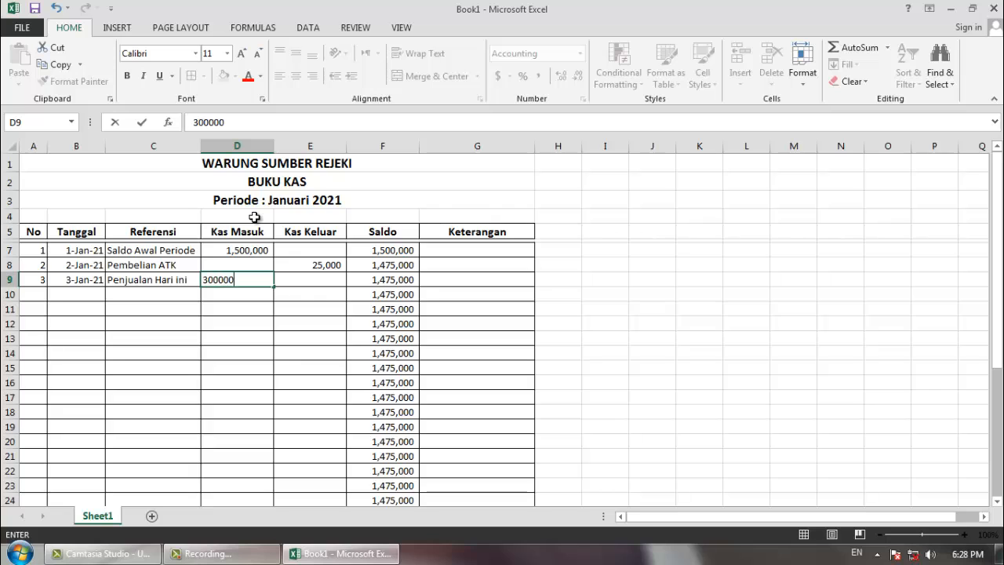
key("Return")
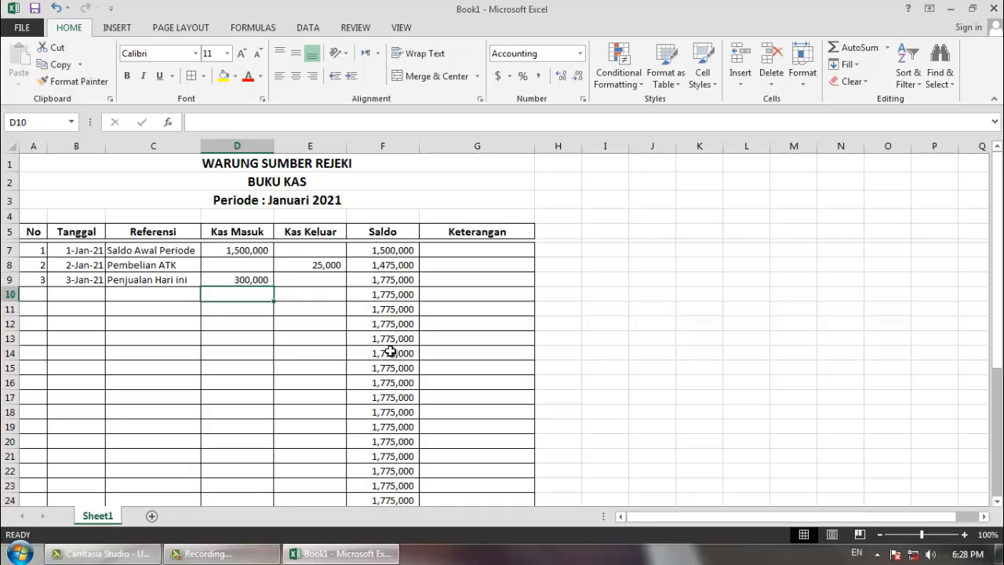
Center the table cells of the No and Tanggal columns horizontally, from row 7 downward.
left_click(33, 251)
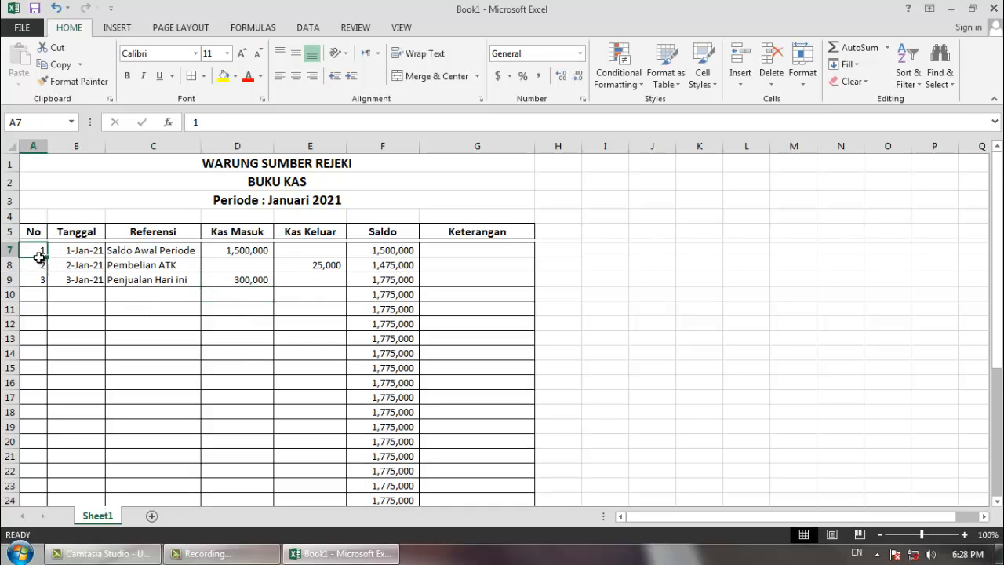
left_click_drag(40, 257, 89, 421)
scroll(76, 381, "up", 6)
left_click(295, 76)
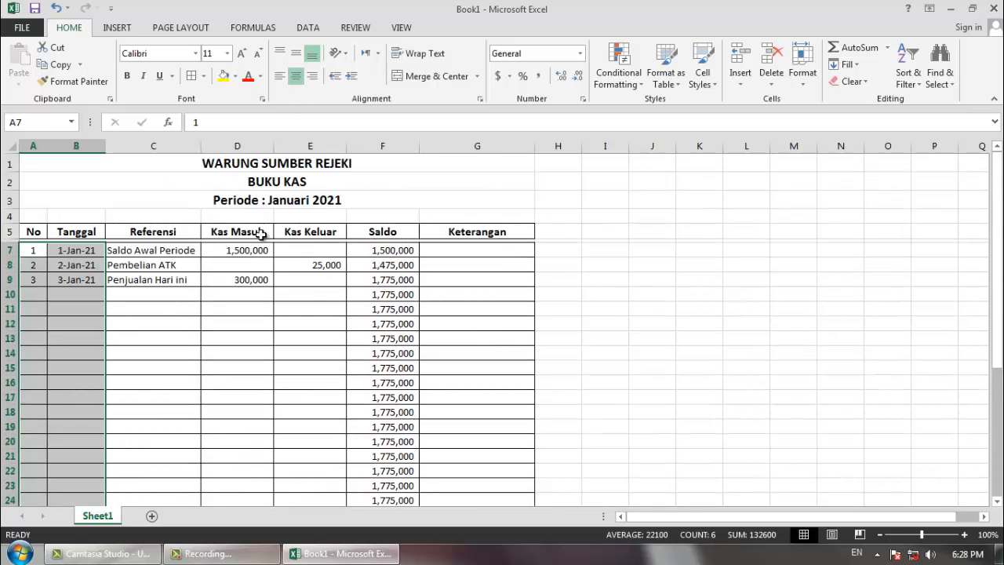
left_click(228, 265)
Widen the Referensi column (C) to nearly twice its width.
left_click(178, 256)
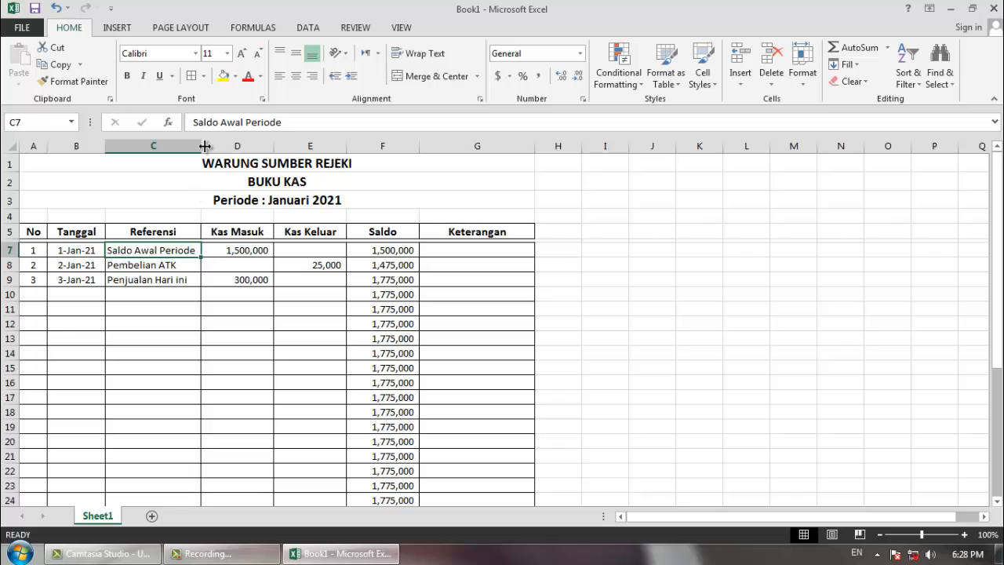
left_click_drag(202, 146, 287, 146)
left_click(330, 324)
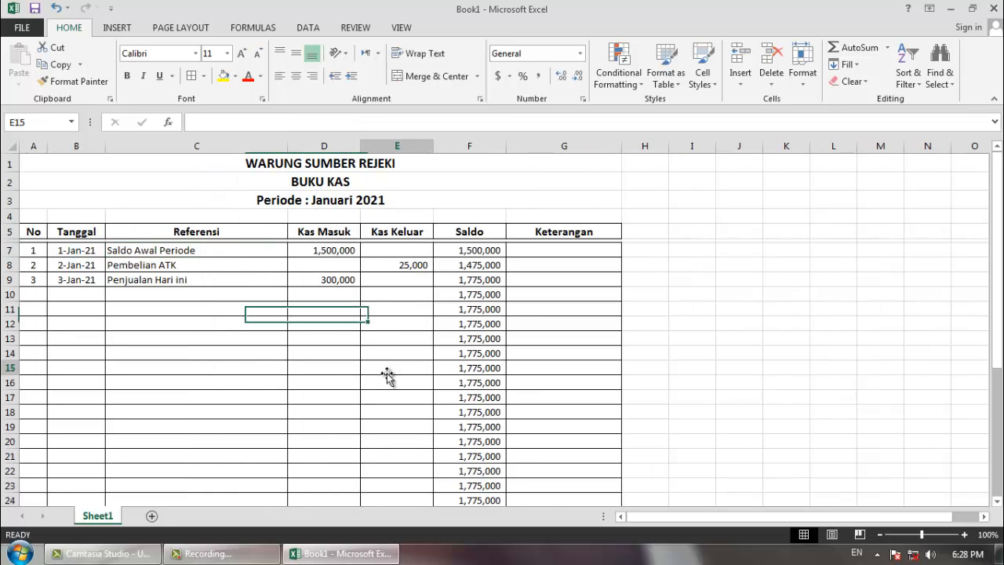
left_click(392, 368)
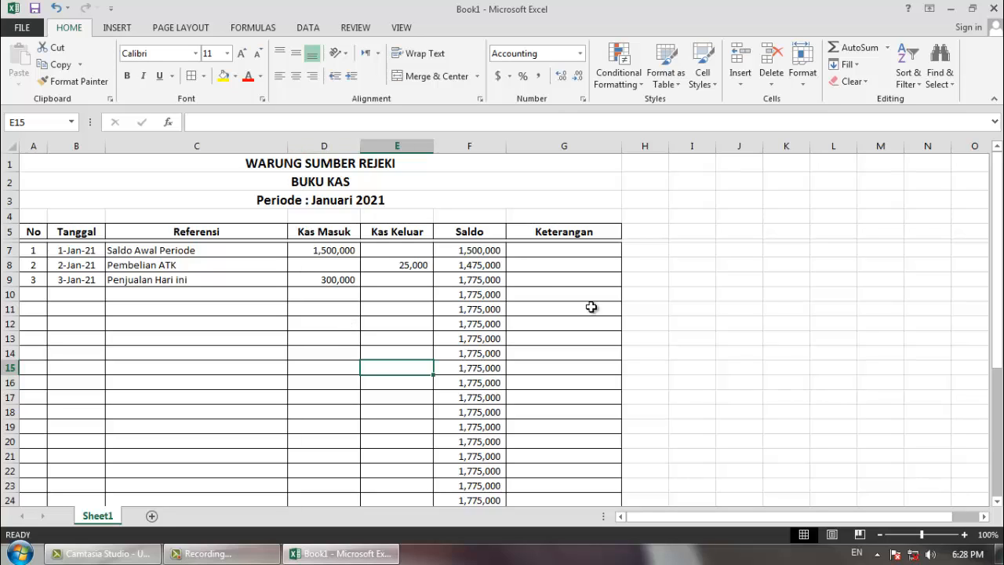
Widen the Tanggal, Referensi and Keterangan columns, and widen Kas Masuk, Kas Keluar and Saldo equally.
left_click_drag(105, 146, 128, 145)
left_click_drag(311, 146, 511, 162)
left_click_drag(403, 146, 413, 145)
left_click(443, 280)
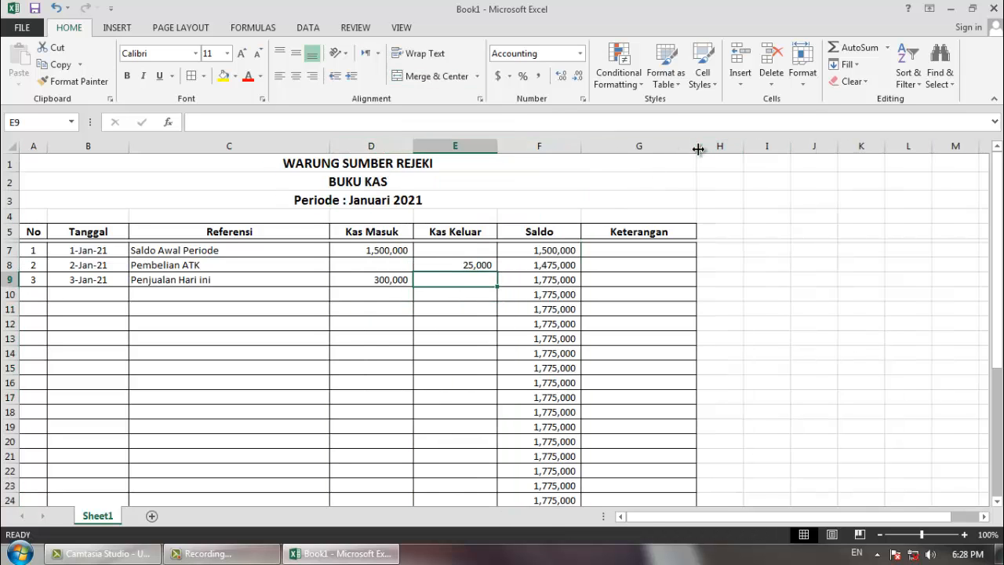
left_click_drag(698, 146, 734, 150)
left_click(619, 294)
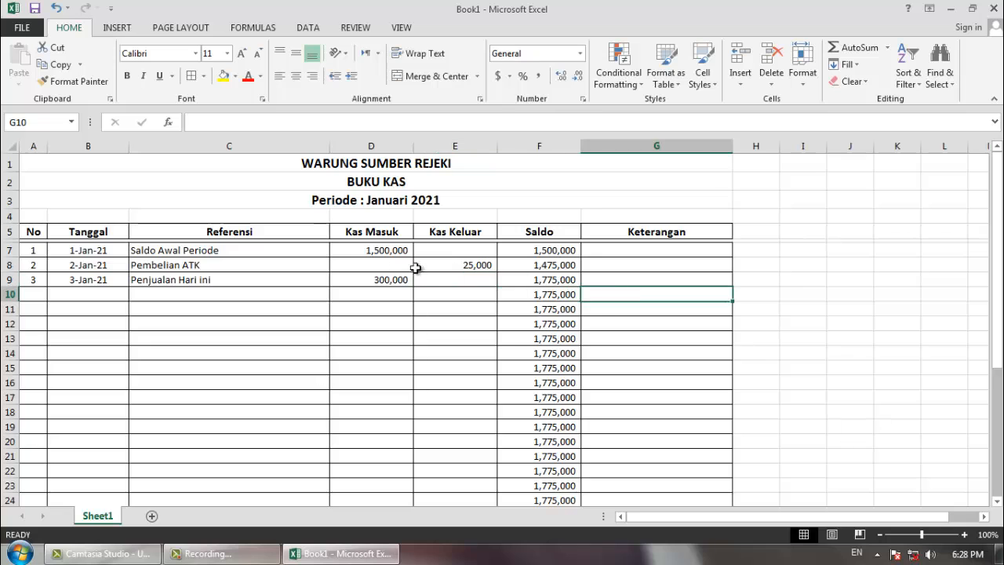
Check the print preview of the cash book and set the page orientation to Landscape.
scroll(372, 294, "down", 3)
scroll(372, 294, "down", 4)
scroll(368, 293, "up", 7)
left_click(39, 29)
left_click(39, 208)
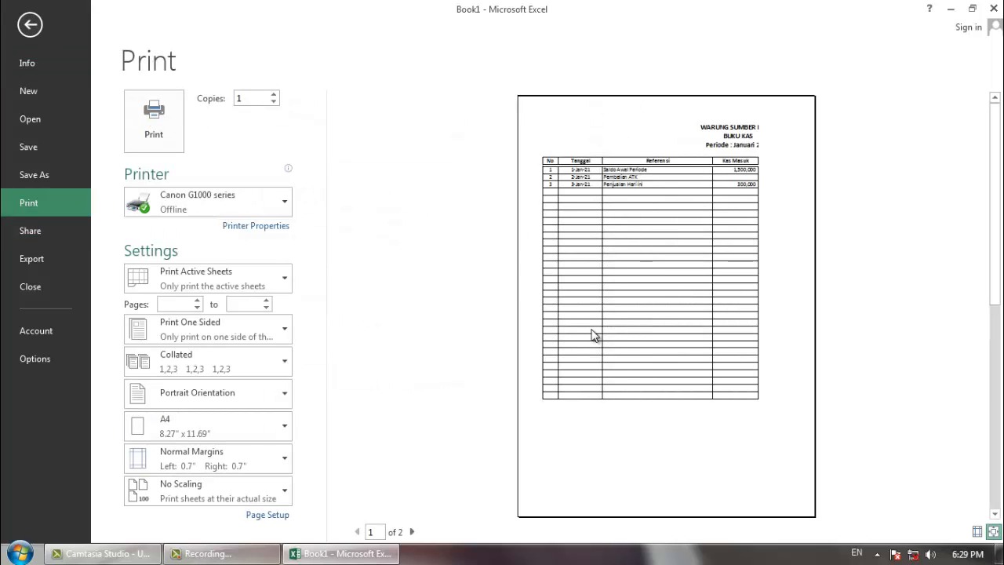
left_click(269, 516)
left_click(378, 266)
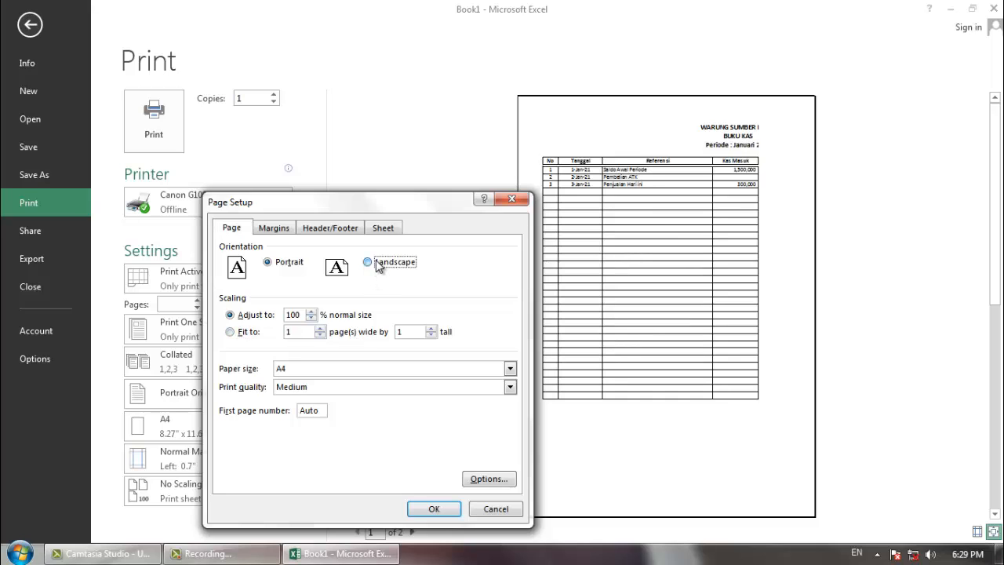
left_click(431, 511)
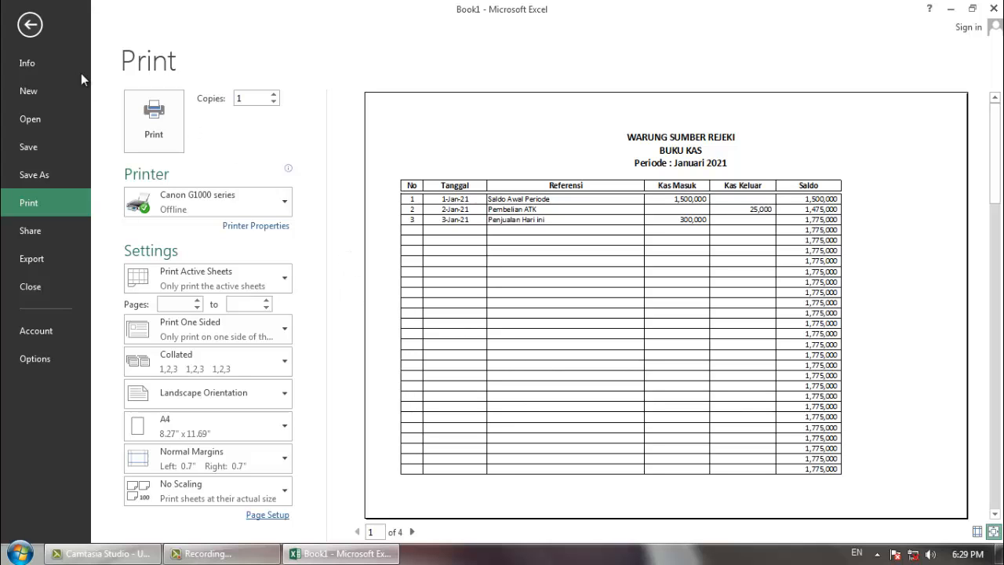
Return from the print preview to the worksheet and switch it to Page Break Preview.
left_click(30, 24)
left_click(445, 304)
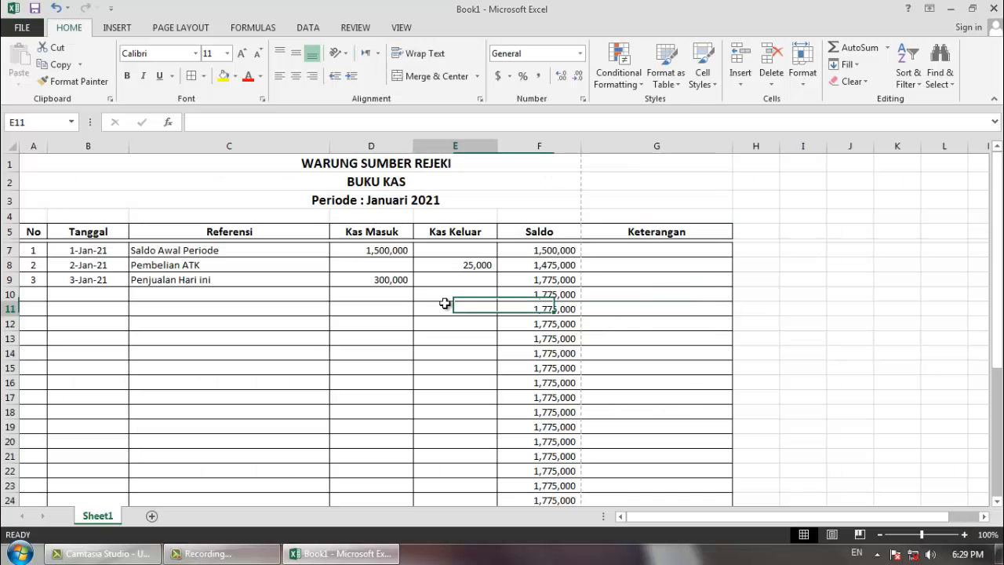
left_click(859, 535)
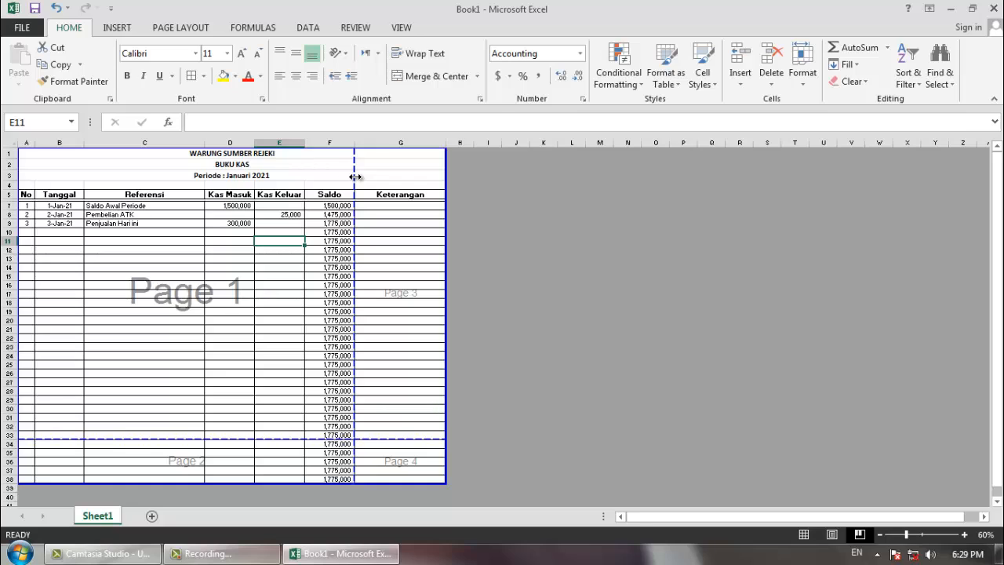
Move the vertical page break to the outer edge of the Keterangan column and nearly double the height of rows 7 to 38.
left_click_drag(355, 177, 445, 190)
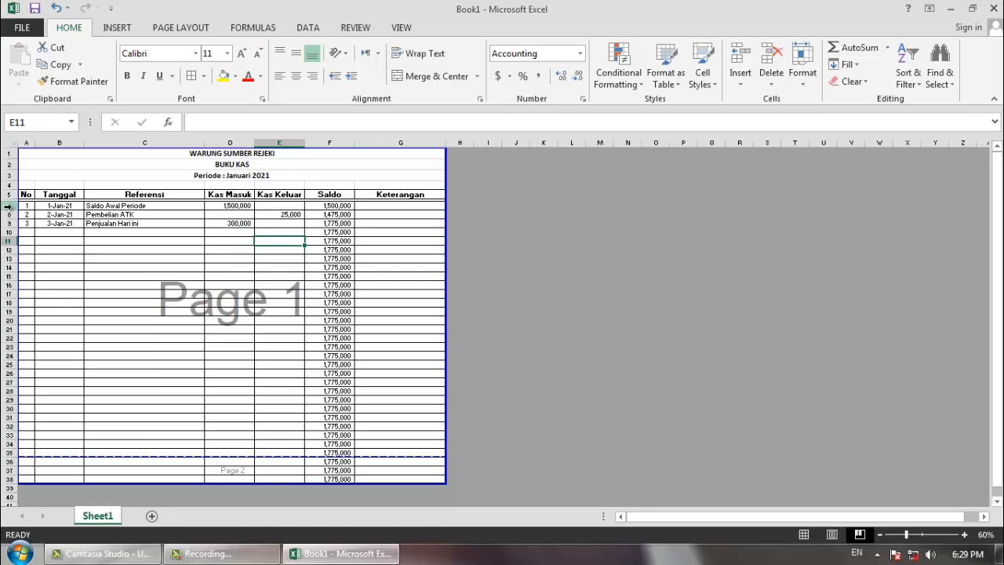
left_click_drag(9, 206, 3, 476)
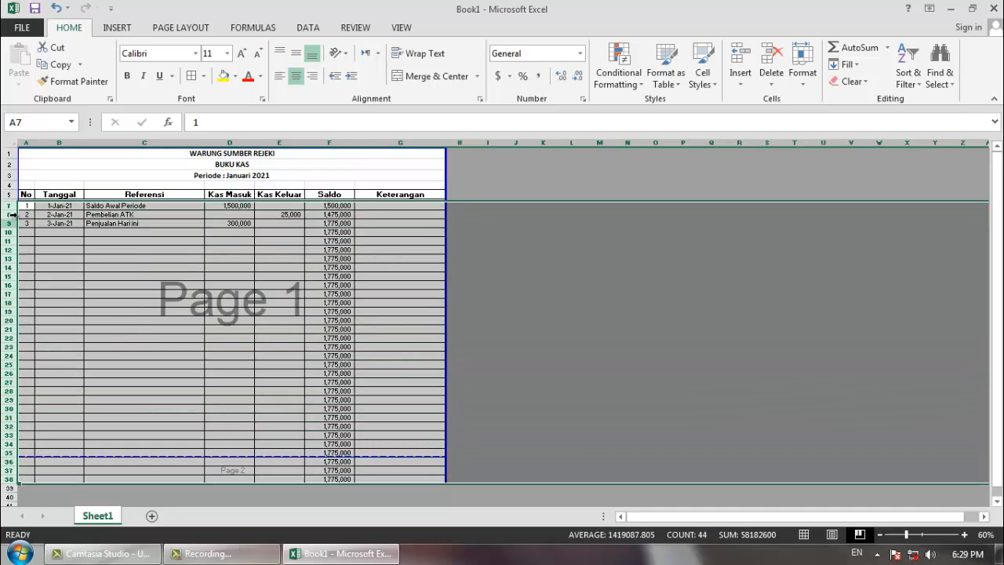
left_click_drag(15, 210, 14, 214)
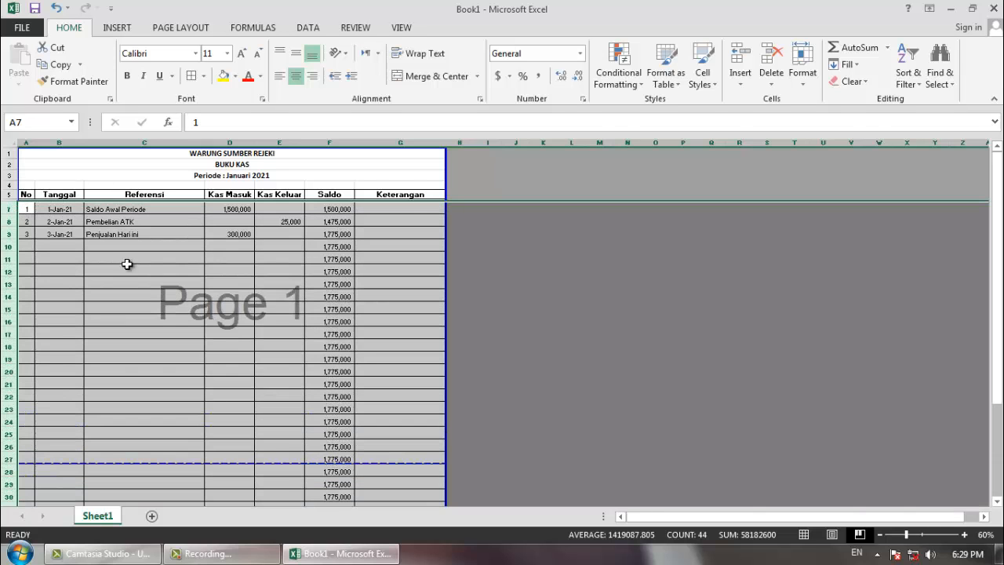
scroll(121, 263, "down", 8)
scroll(118, 258, "up", 8)
left_click_drag(15, 213, 15, 218)
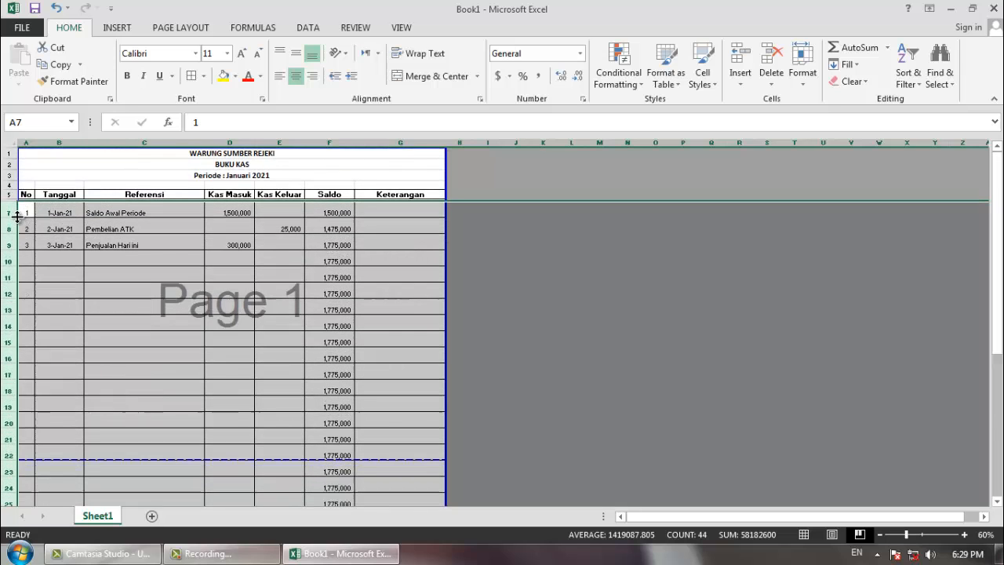
scroll(24, 223, "down", 10)
scroll(56, 243, "up", 10)
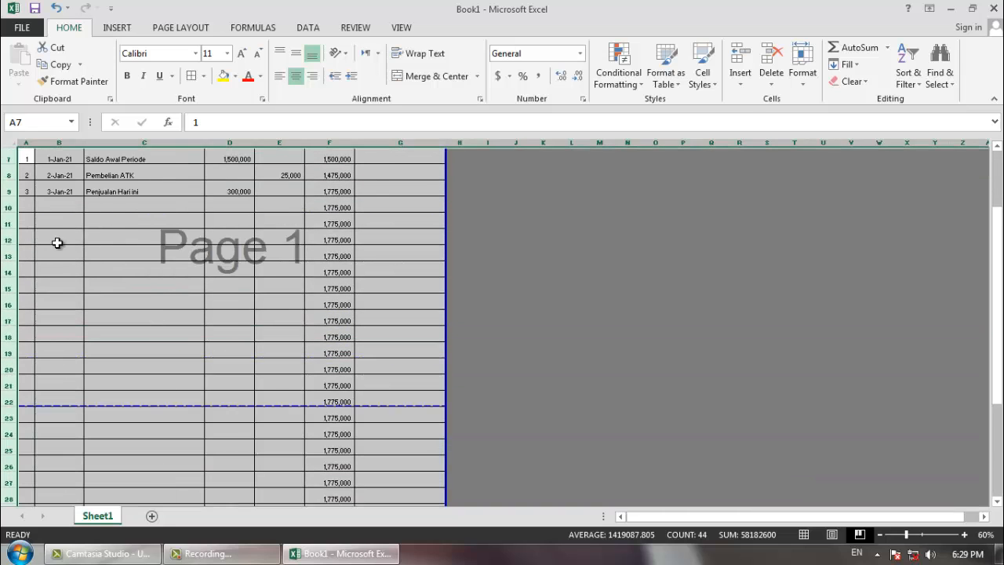
left_click(193, 290)
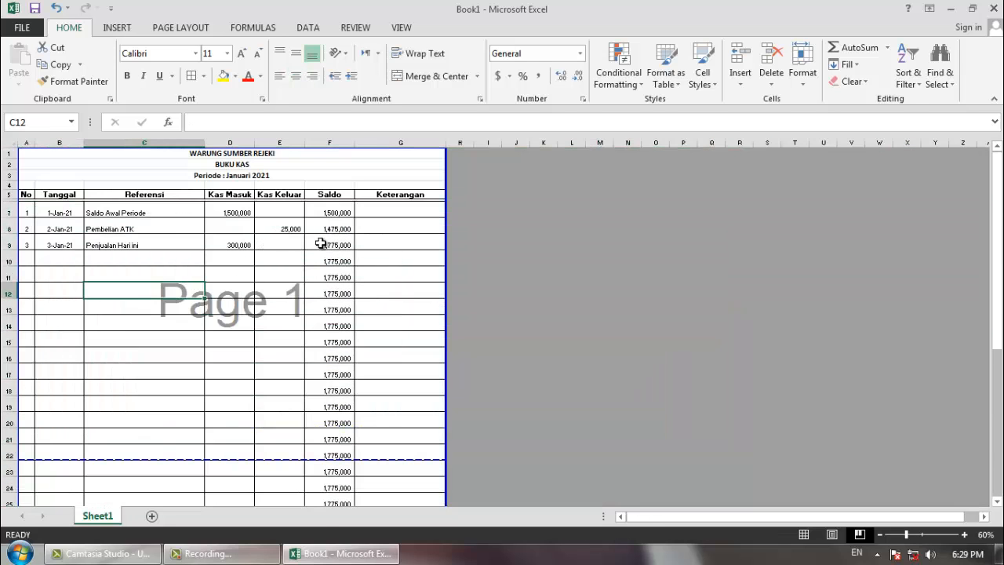
left_click(321, 244)
Check both pages of the cash book in the print preview and return to the worksheet.
left_click(22, 27)
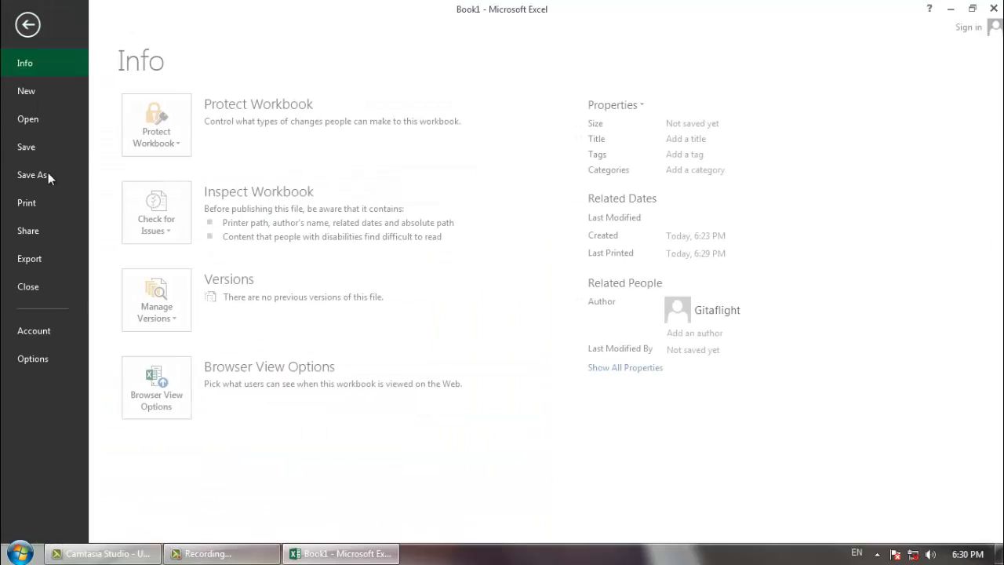
left_click(40, 197)
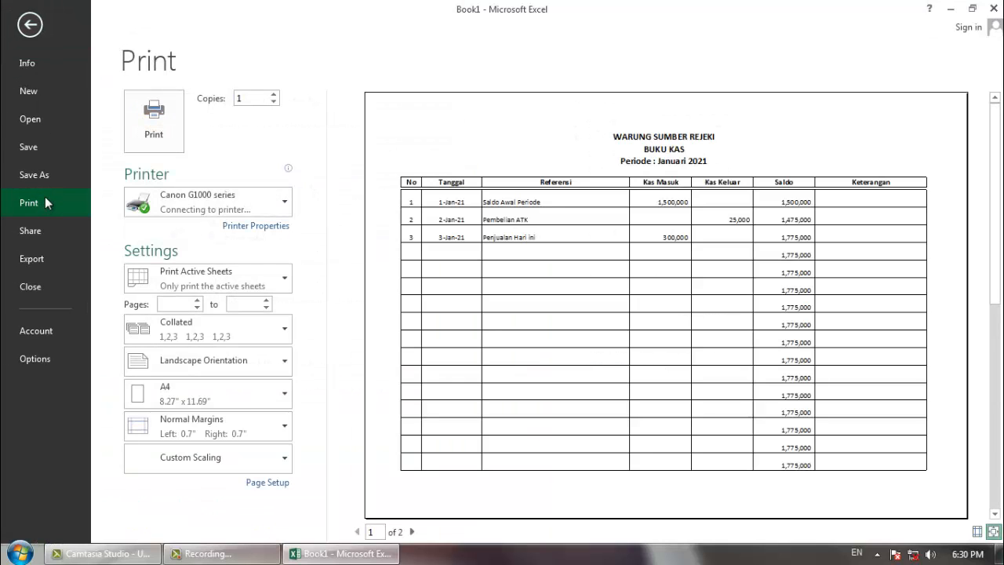
left_click(411, 531)
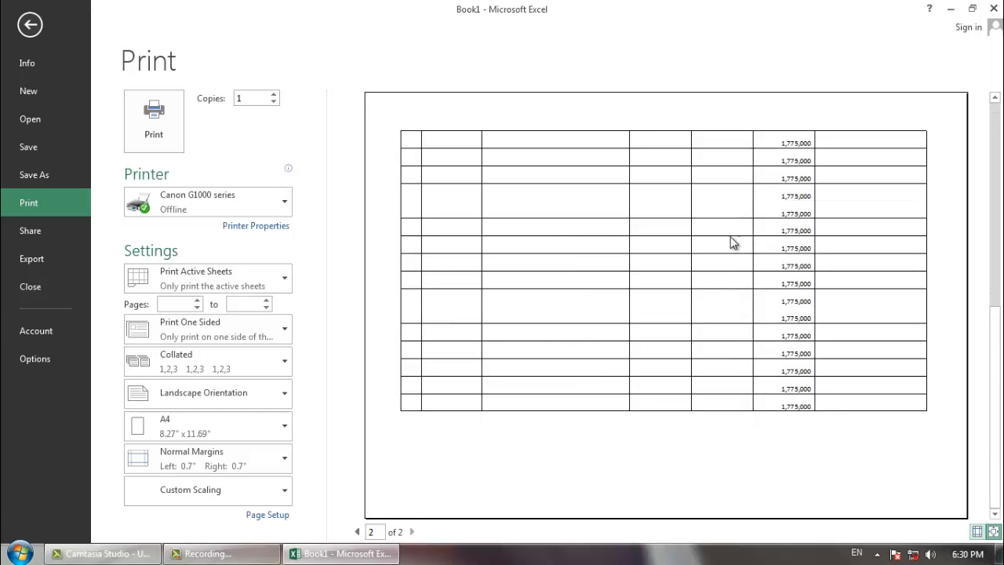
left_click(357, 532)
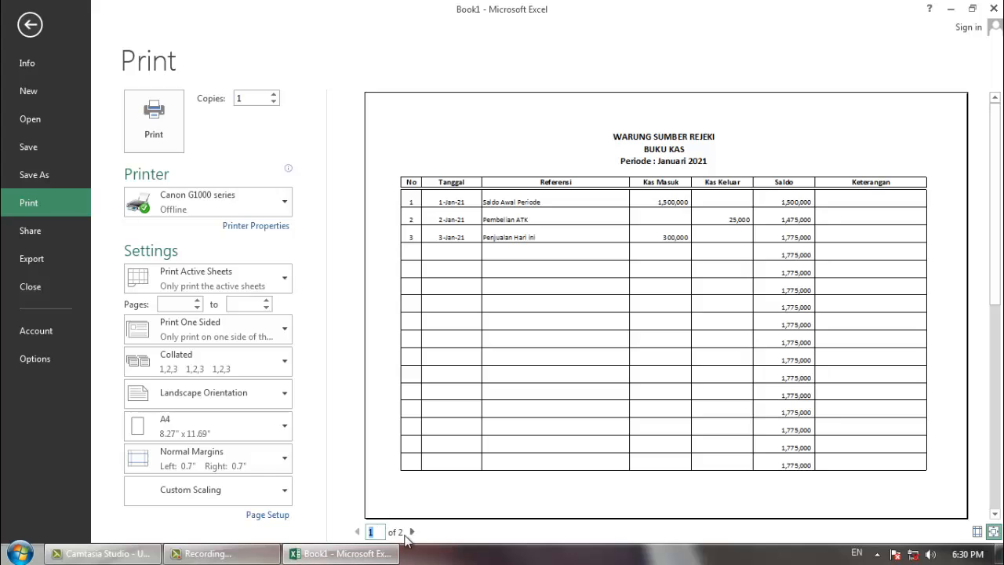
left_click(411, 532)
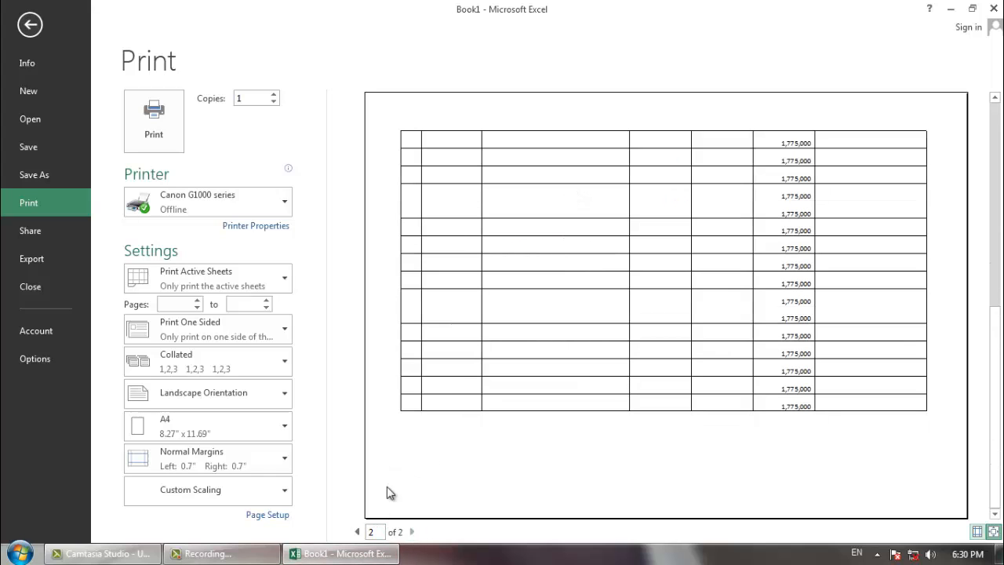
left_click(357, 532)
left_click(31, 31)
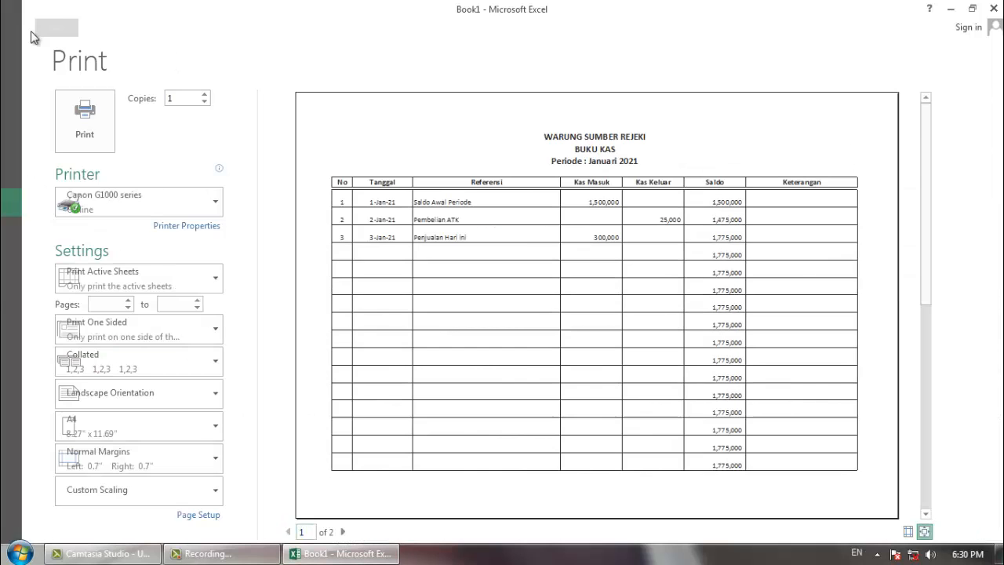
left_click(264, 255)
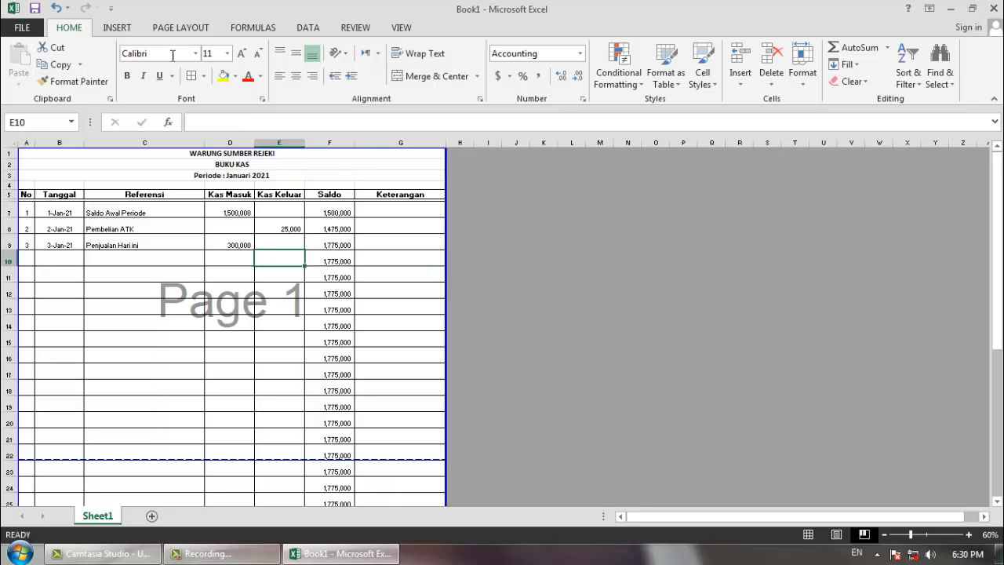
Set rows 1 to 6 ($1:$6) to repeat at the top of every printed page.
left_click(178, 29)
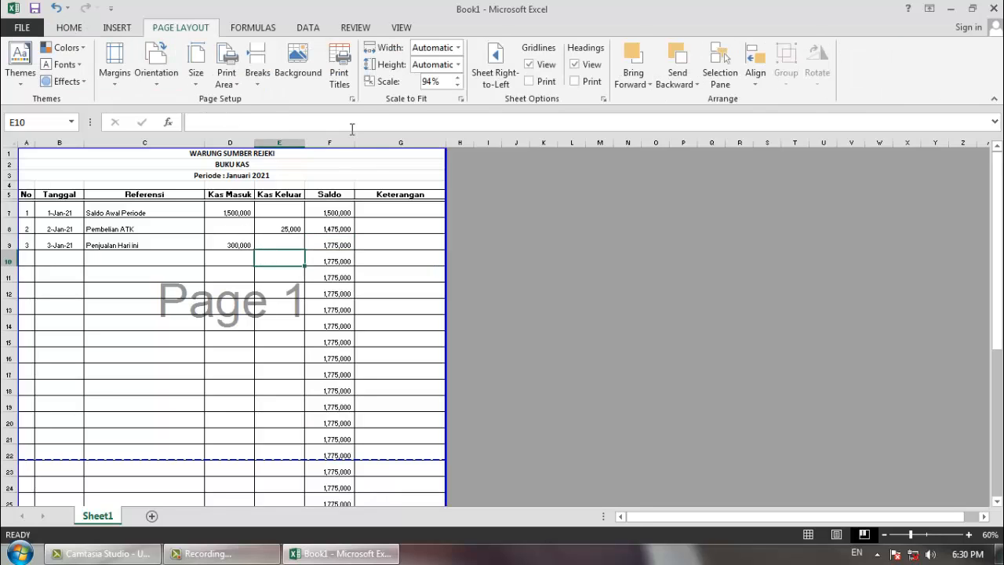
left_click(353, 99)
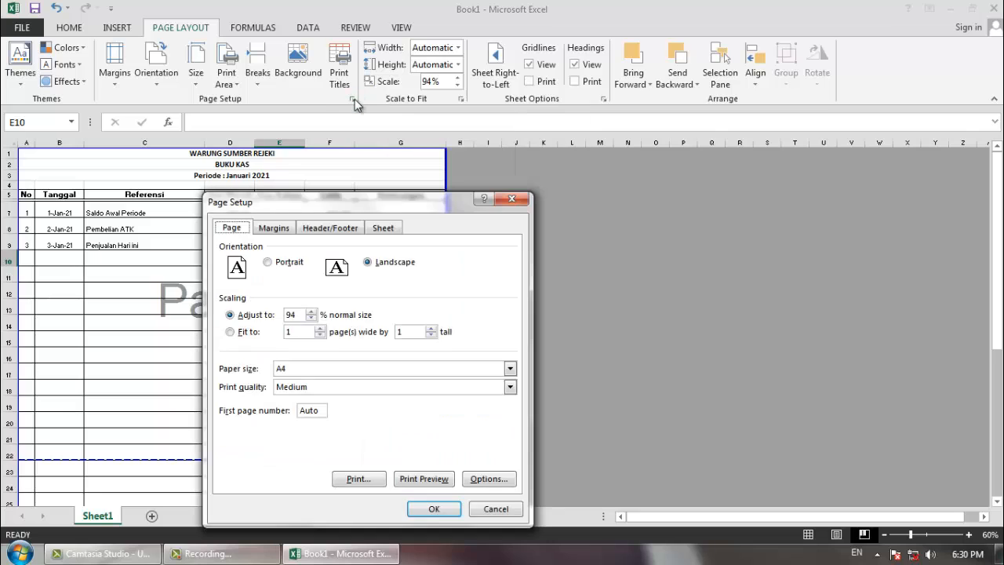
left_click_drag(357, 201, 665, 185)
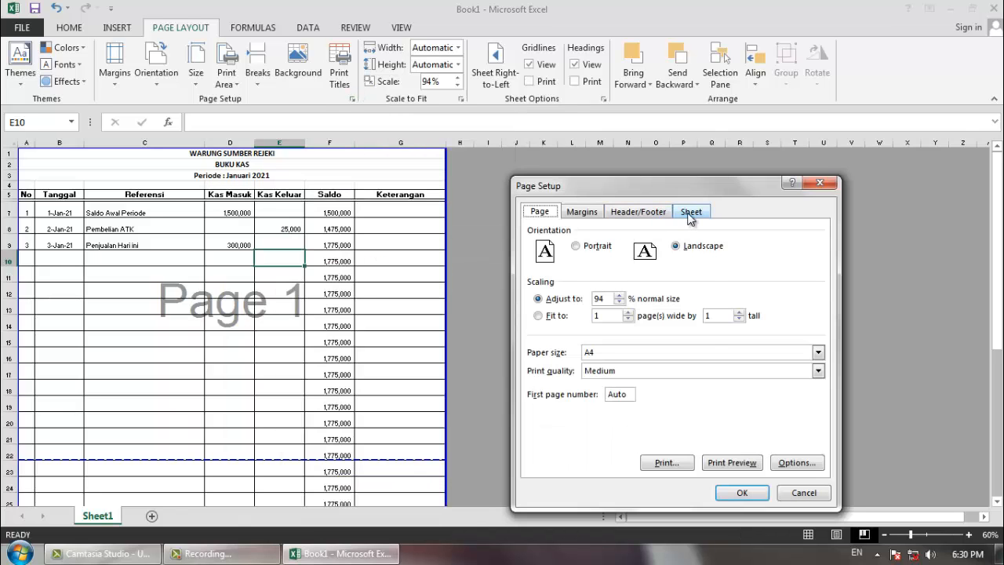
left_click(690, 213)
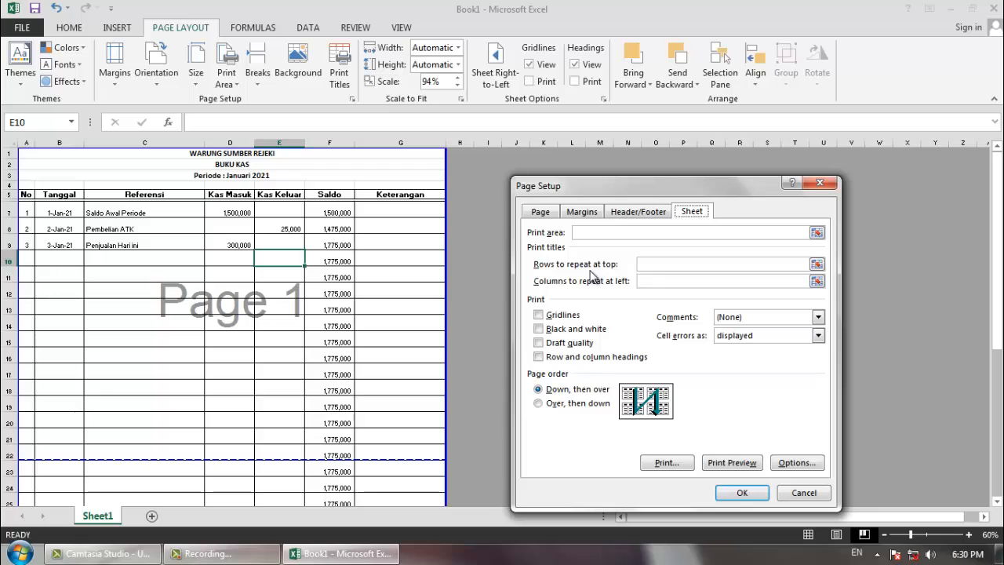
left_click(653, 264)
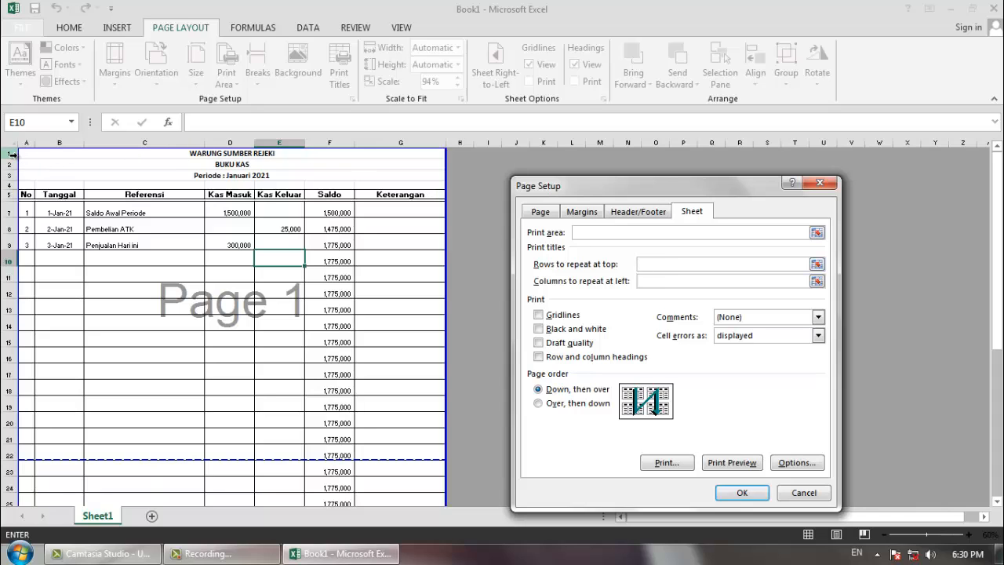
left_click_drag(12, 154, 22, 204)
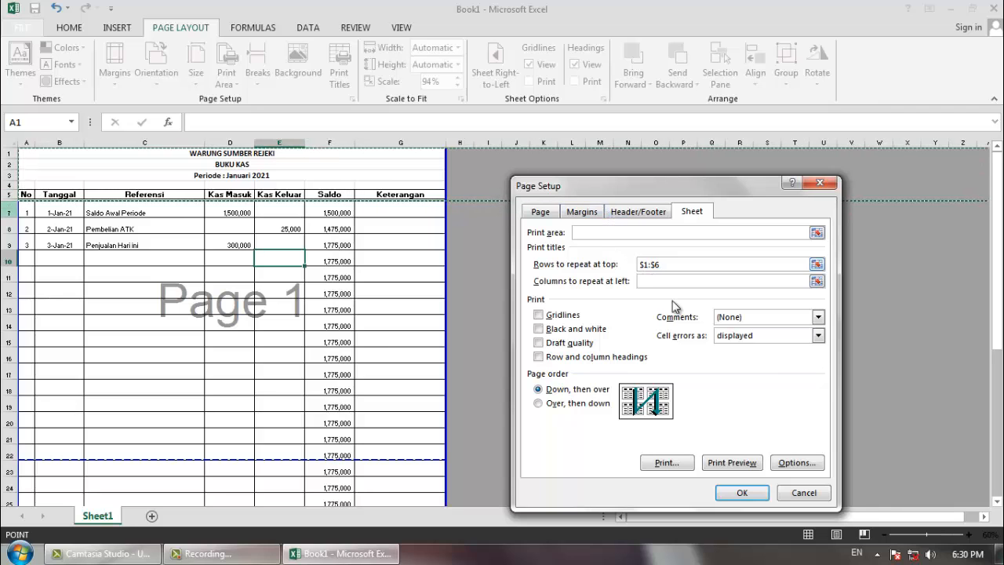
left_click(736, 493)
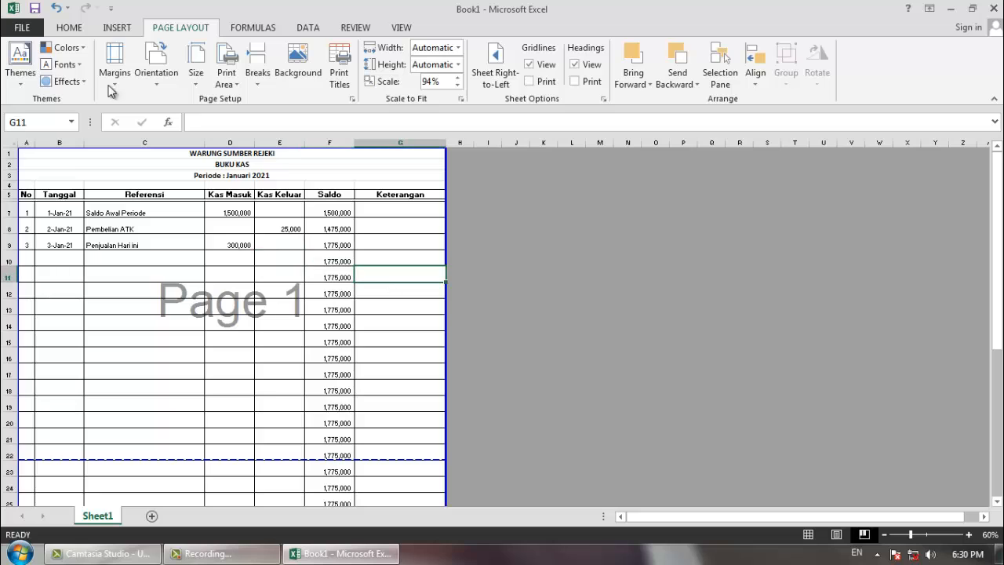
Check the repeated heading on page 2 of the print preview and return to the worksheet.
left_click(22, 27)
left_click(32, 206)
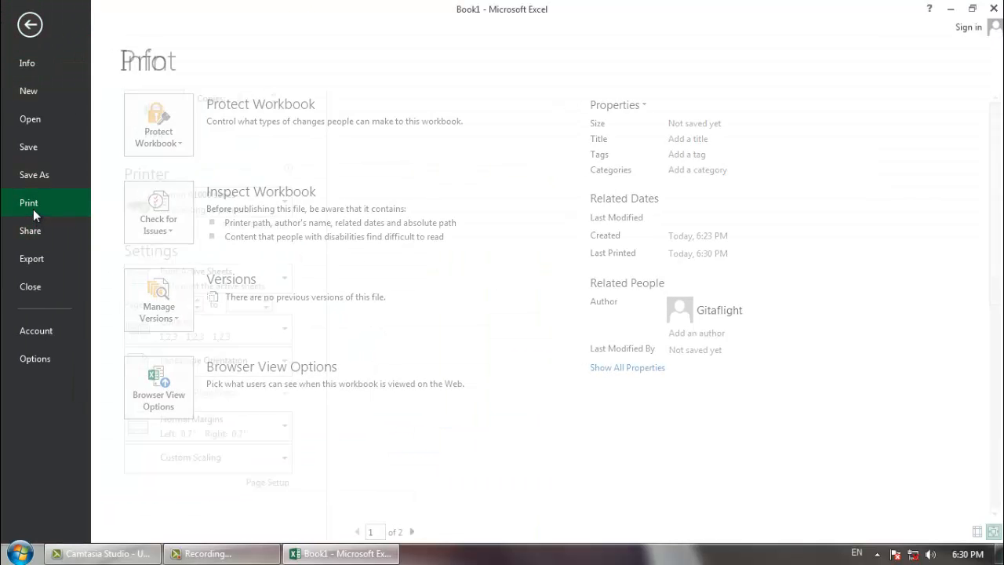
left_click(412, 532)
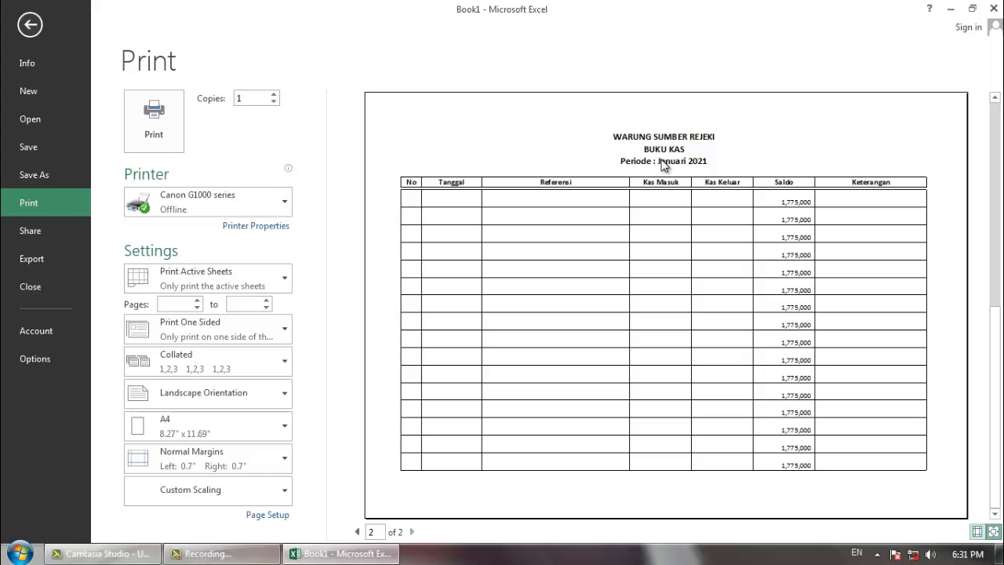
left_click(30, 25)
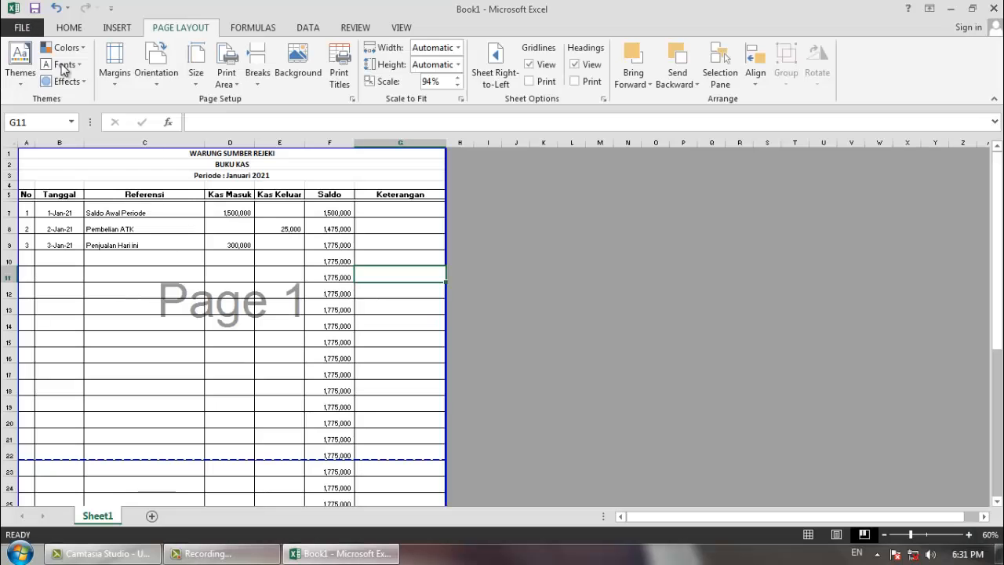
Switch the worksheet from Page Break Preview back to Normal view.
left_click(330, 287)
scroll(304, 278, "down", 2)
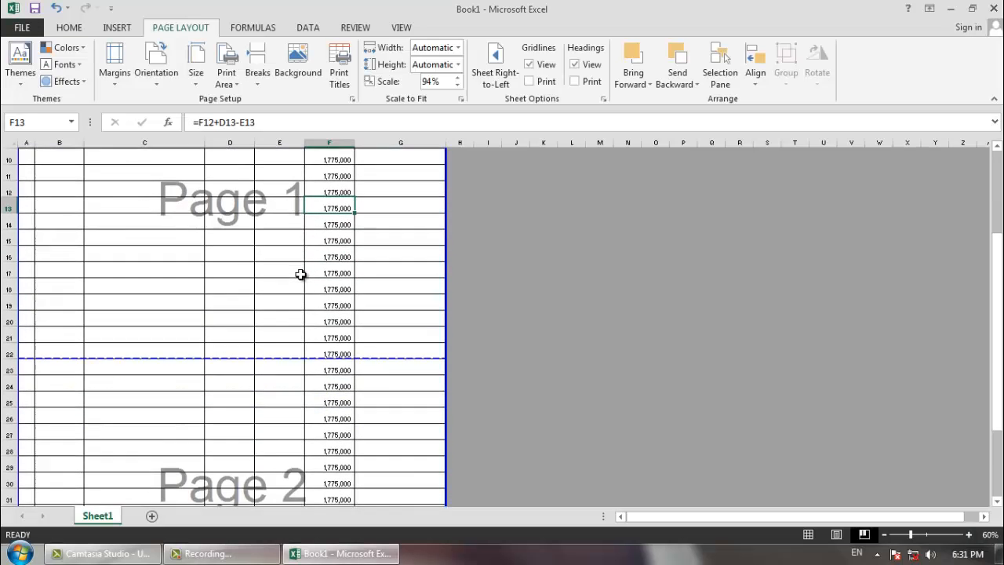
scroll(300, 273, "up", 3)
left_click(339, 271)
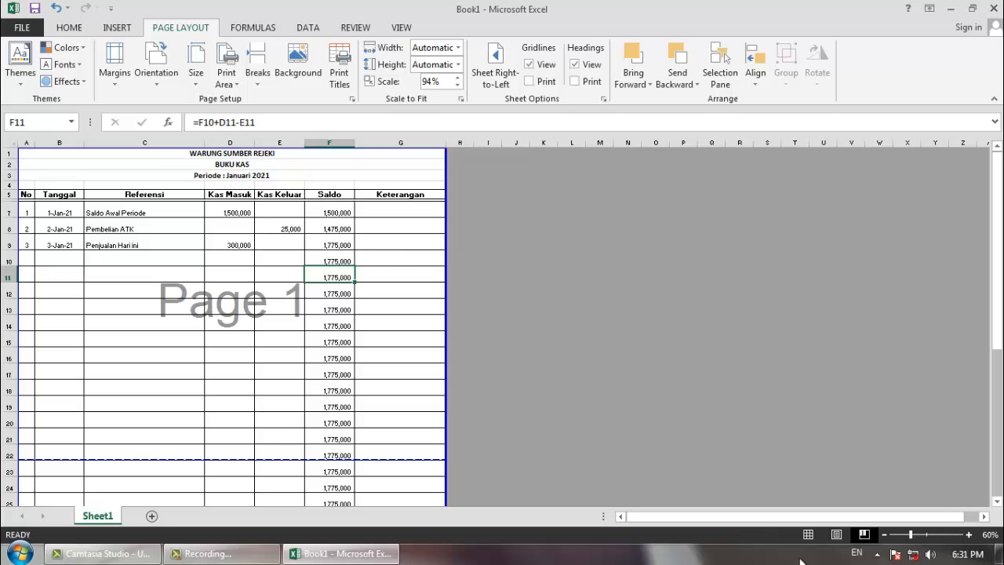
left_click(808, 534)
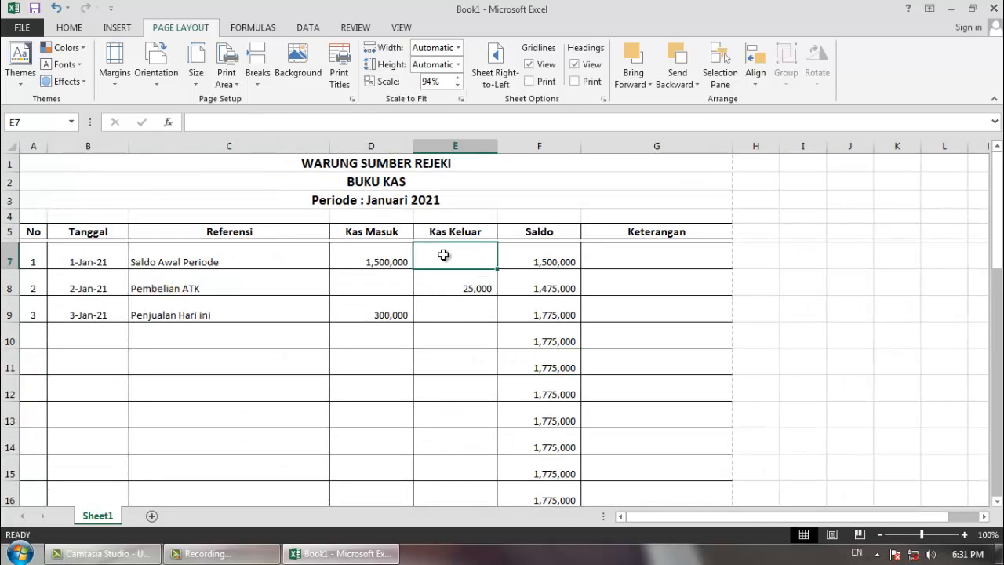
left_click(409, 165)
left_click_drag(409, 180, 409, 226)
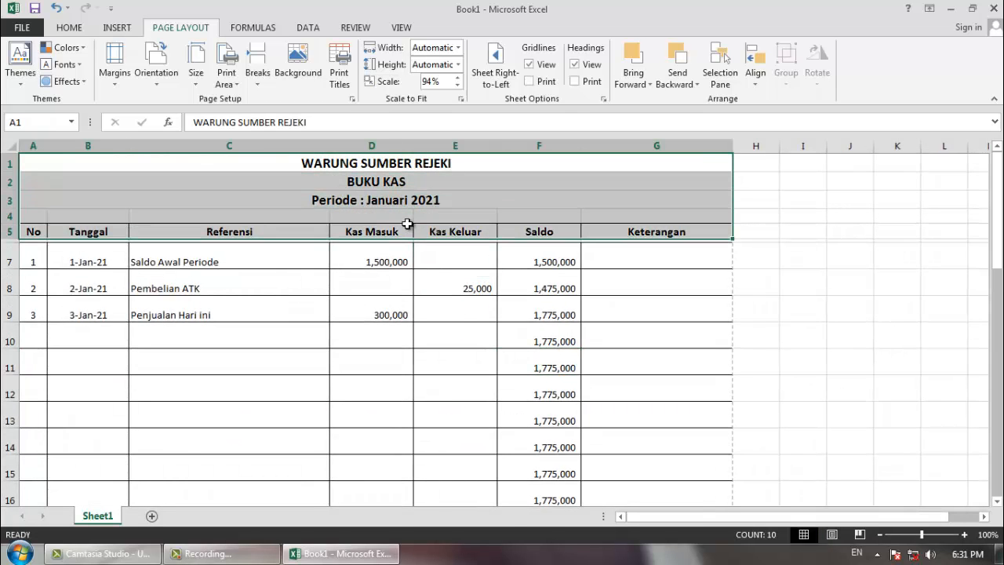
left_click(417, 275)
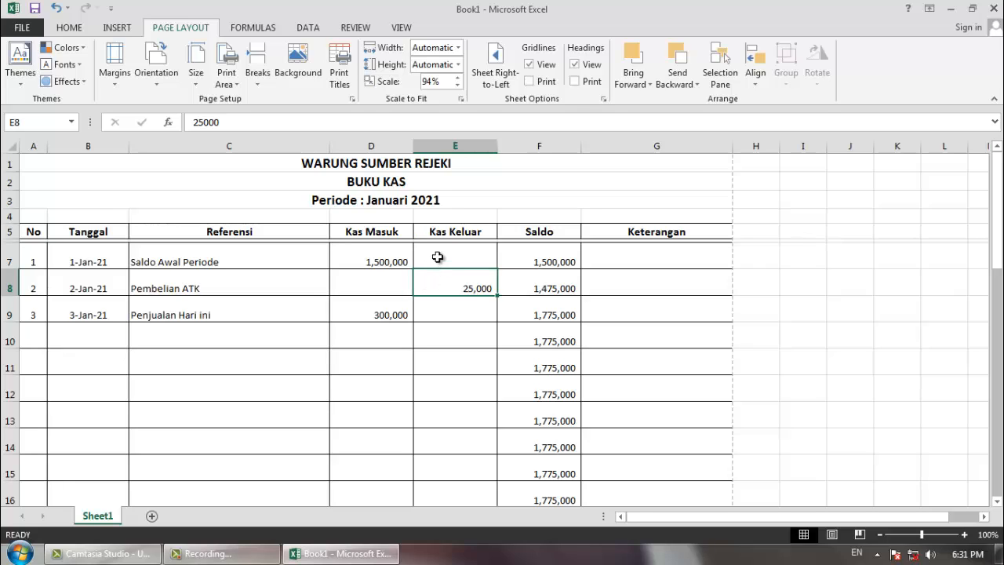
left_click(439, 256)
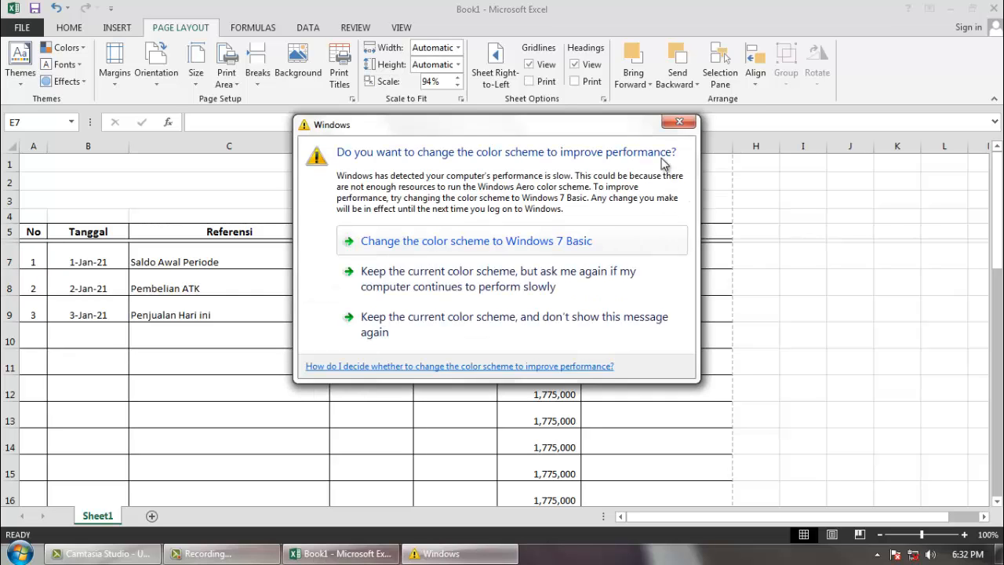
Dismiss the Windows color scheme prompt without choosing an option.
left_click(679, 123)
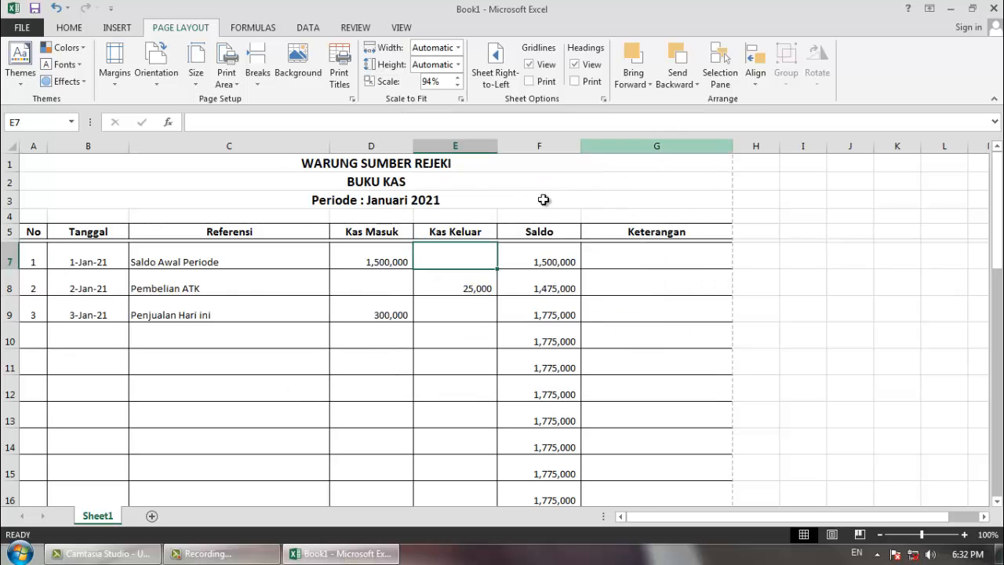
left_click(518, 252)
left_click(471, 256)
left_click(395, 262)
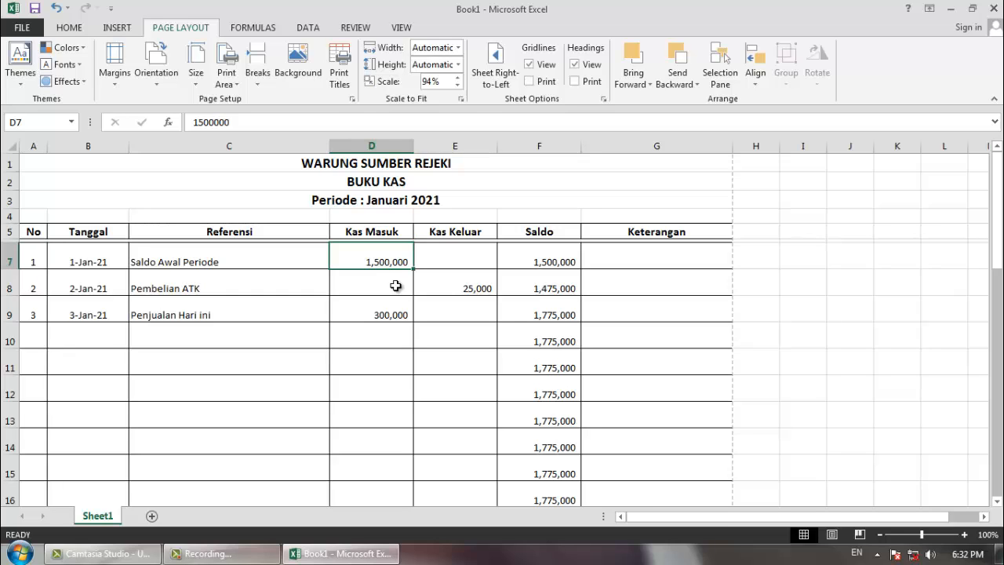
left_click(396, 287)
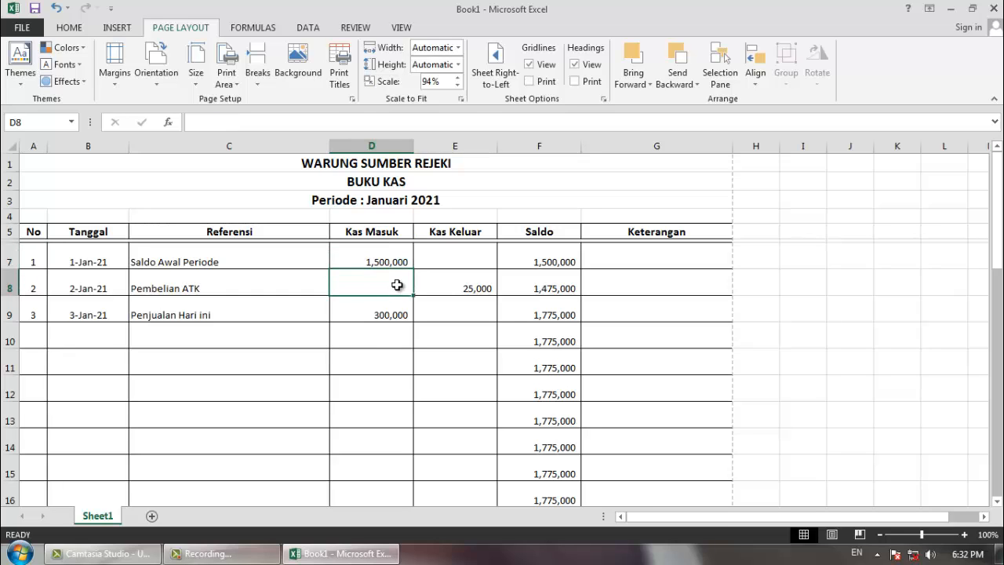